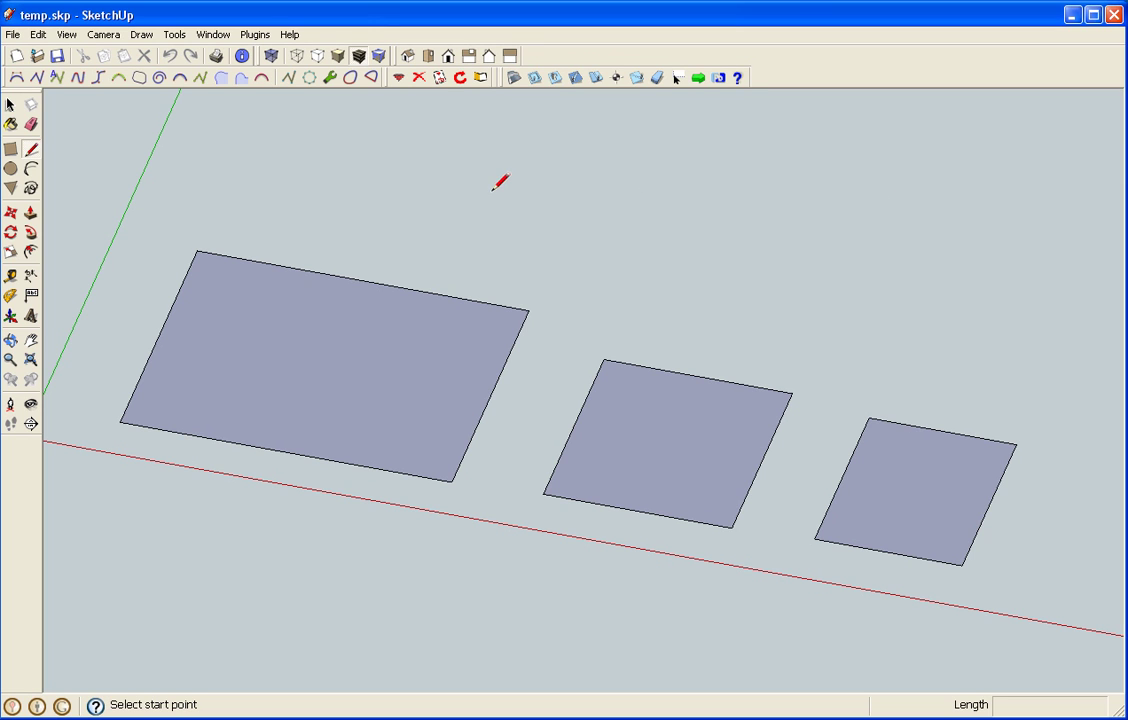
- Show the kyyu plugin's submenu with its PushPull and Group command from the Plugins menu
click(259, 40)
mouse_move(318, 82)
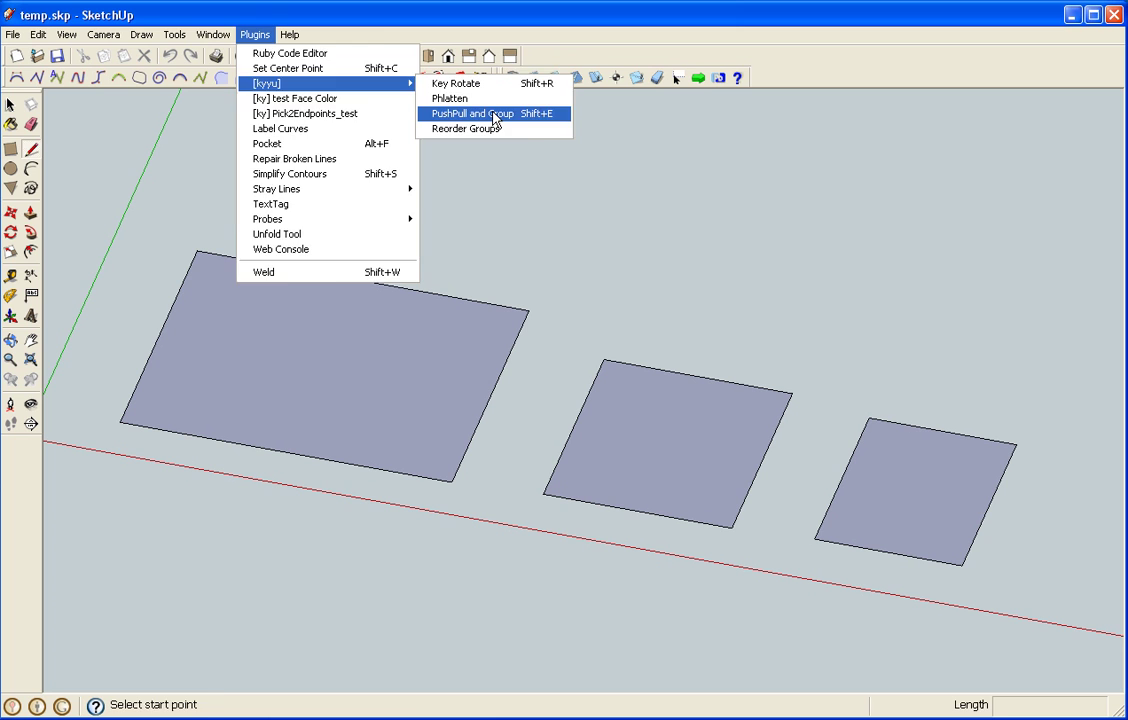
- Trial-extrude the large face into a 0.25-thick grouped slab with PushPull and Group, checking its thickness
click(494, 118)
click(401, 371)
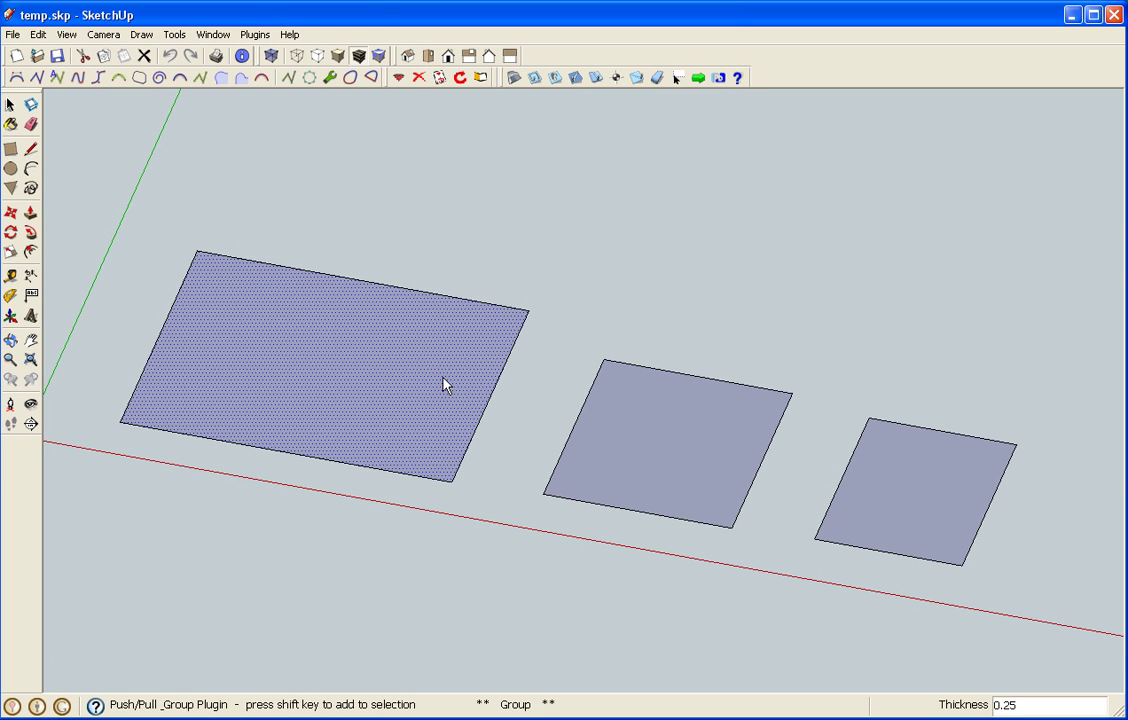
click(368, 361)
click(377, 366)
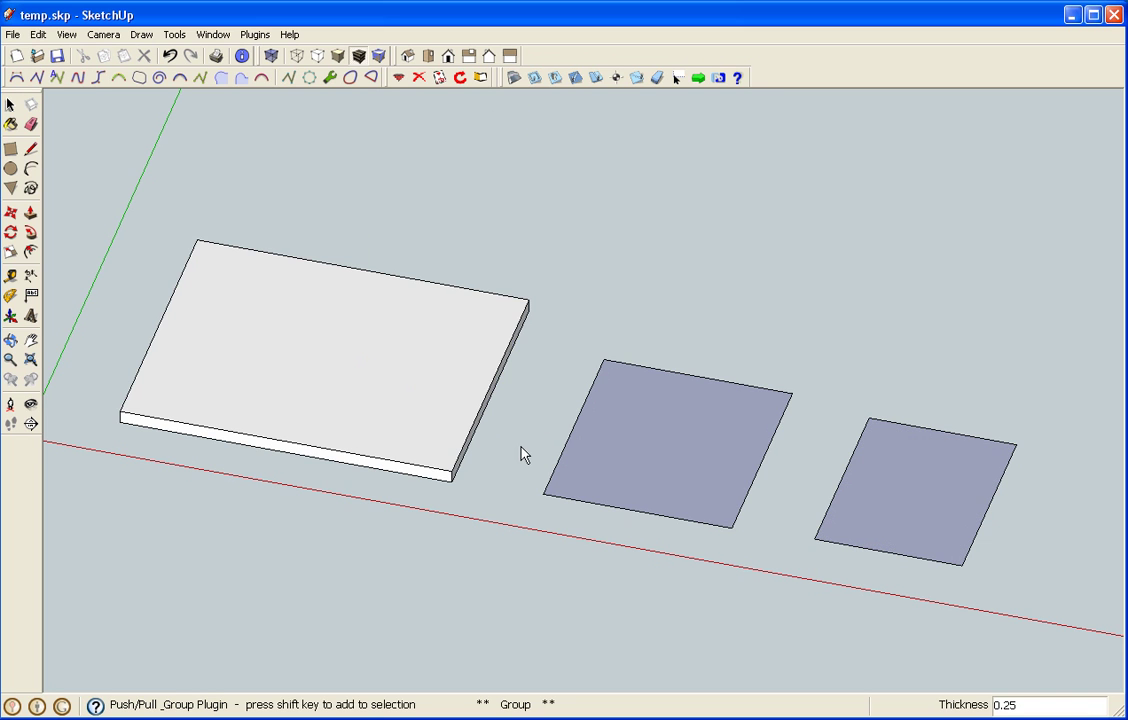
middle_drag(521, 453, 579, 332)
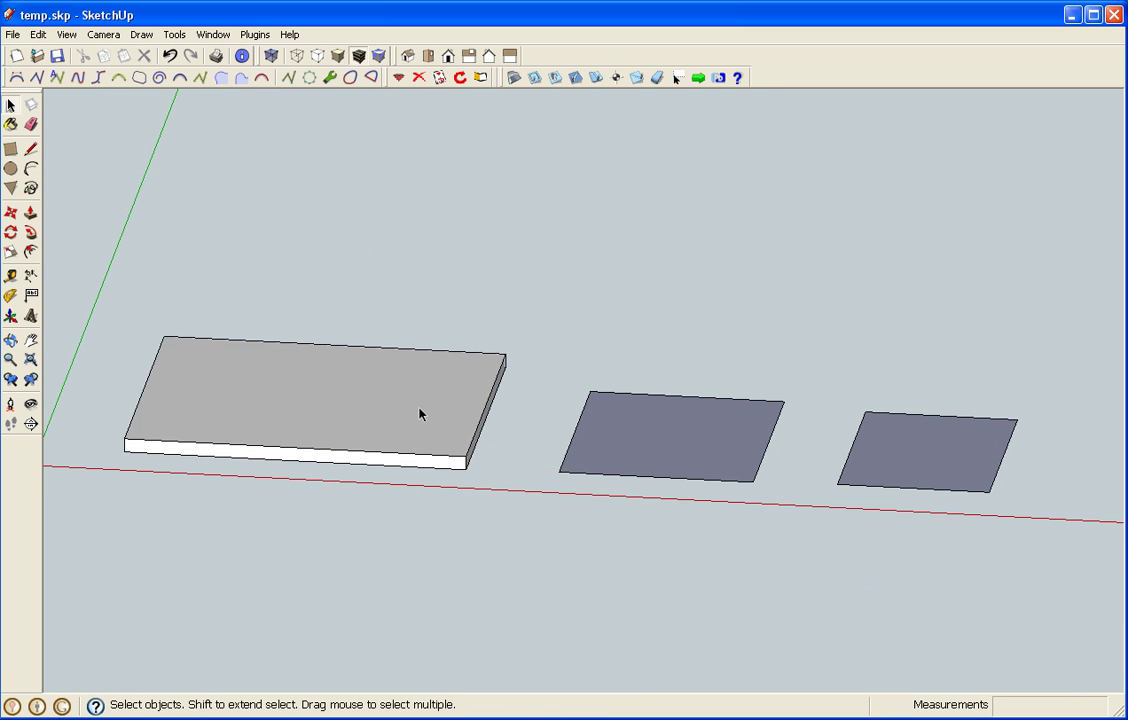
click(461, 461)
middle_drag(521, 516, 500, 575)
key(ctrl+z)
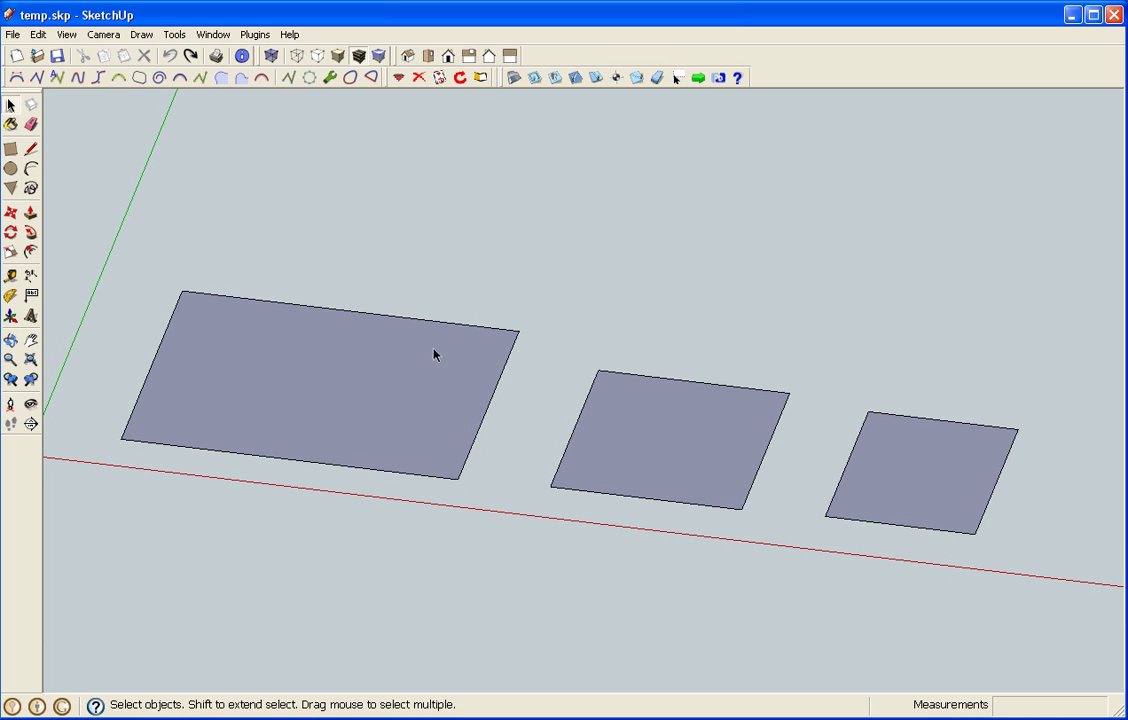
key(p)
click(434, 381)
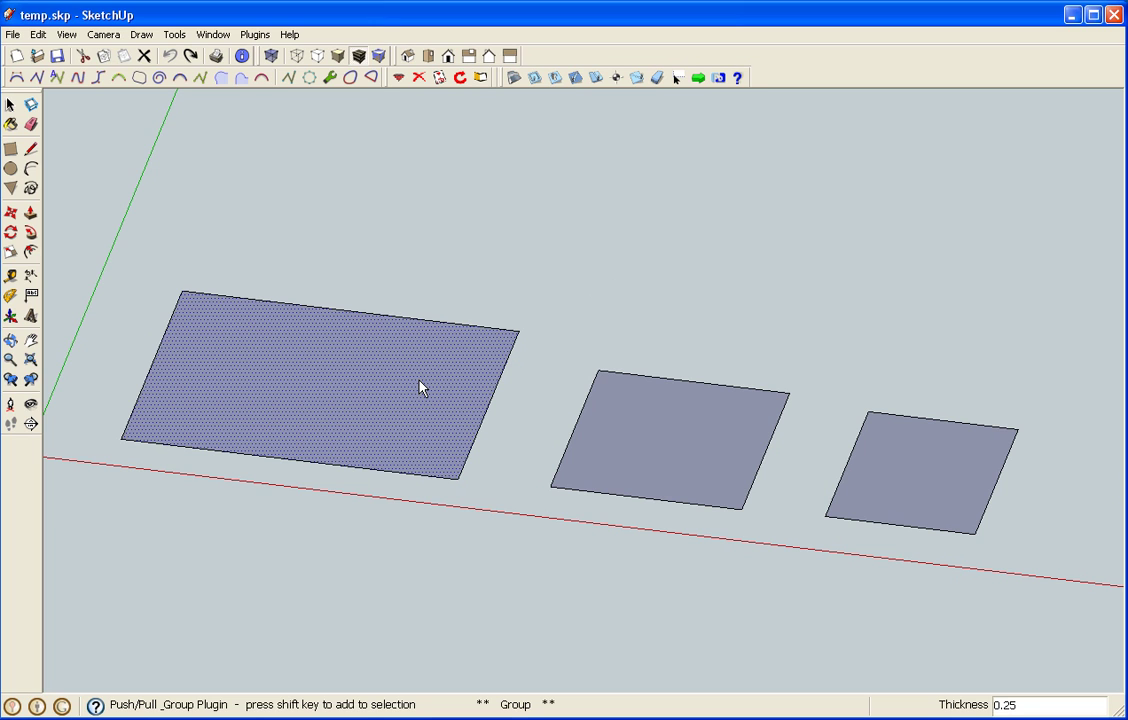
shift+click(647, 453)
shift+click(900, 487)
key(Return)
mouse_move(813, 330)
middle_down()
mouse_move(755, 176)
mouse_move(828, 325)
middle_up()
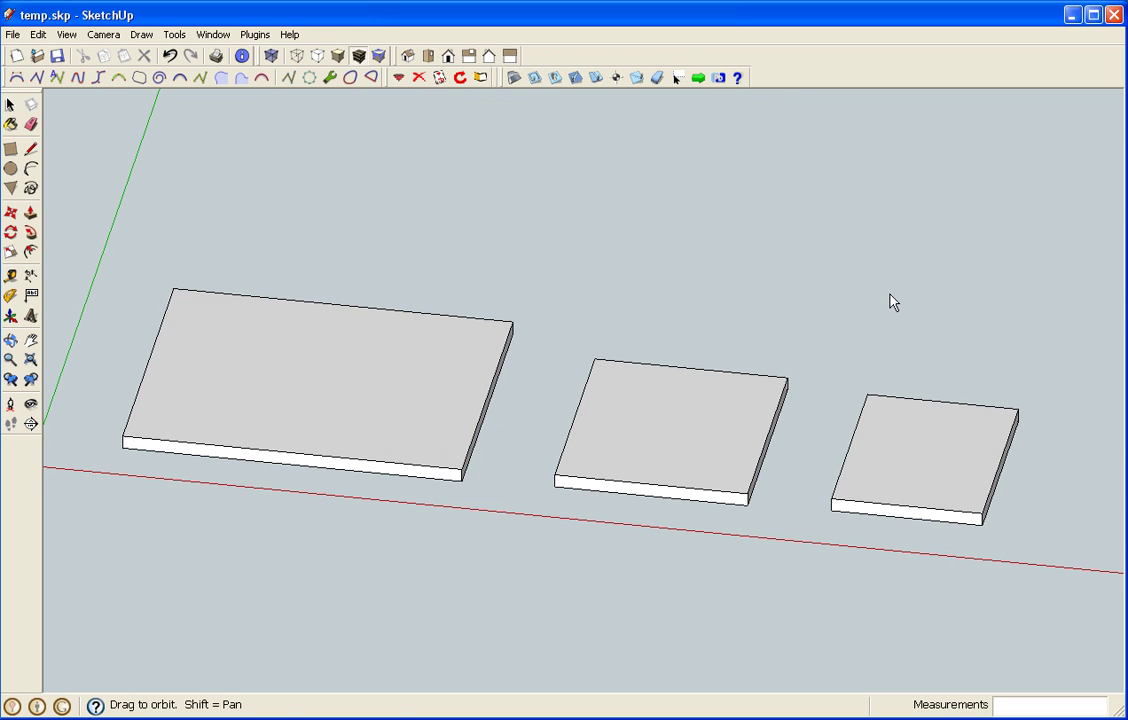
key(ctrl+z)
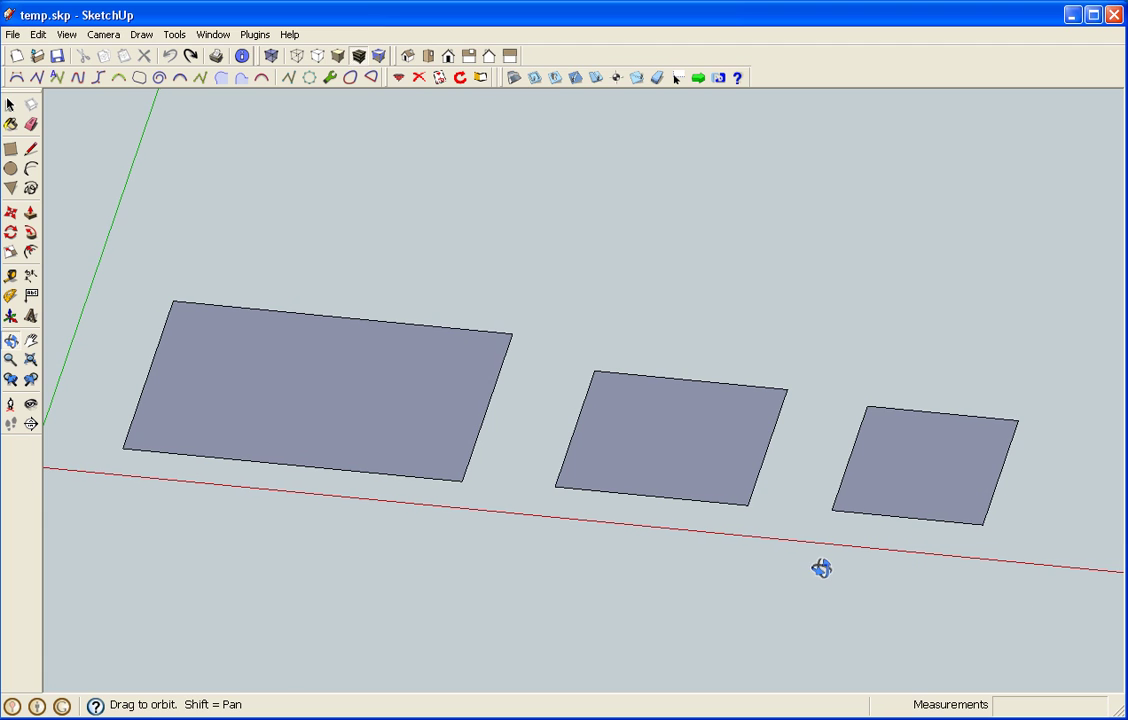
- Draw three small side-by-side rectangles on the right-hand face
middle_drag(819, 569, 823, 568)
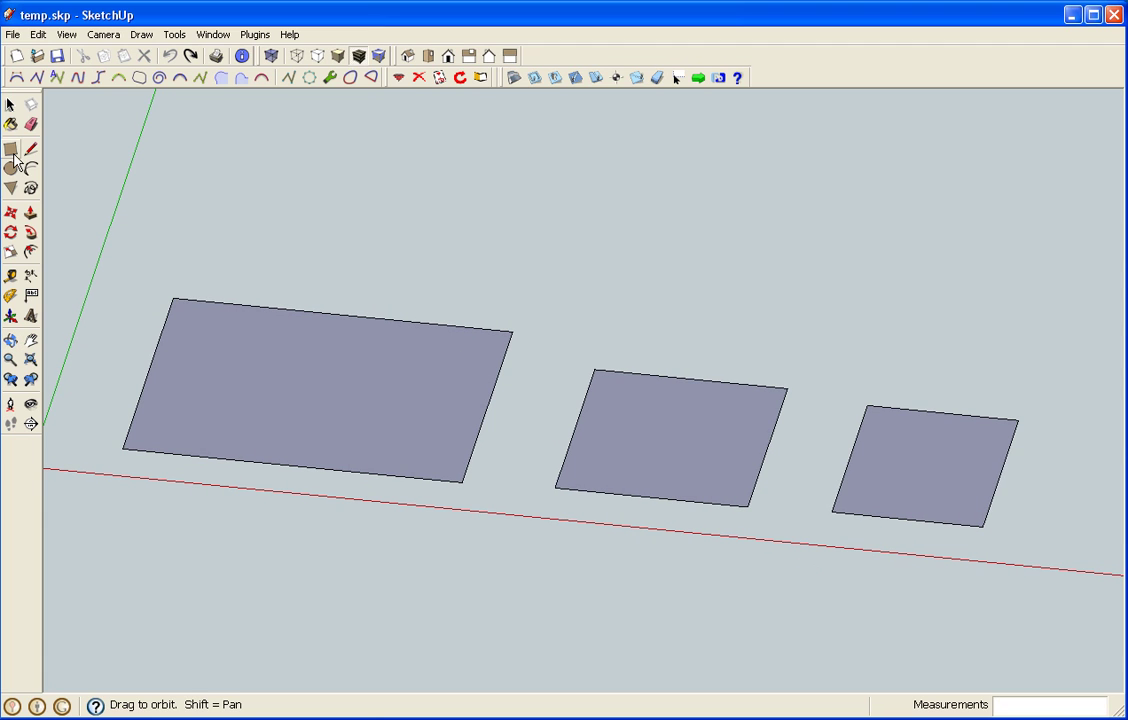
click(10, 148)
click(878, 438)
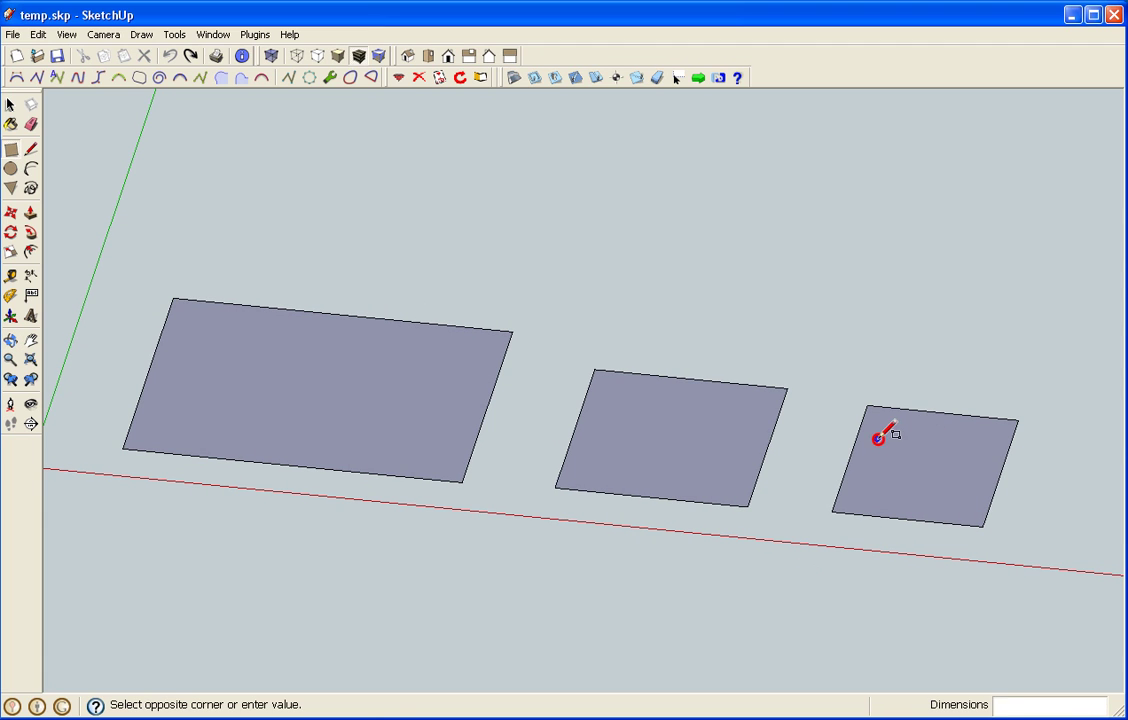
click(884, 488)
click(914, 453)
click(934, 496)
click(960, 462)
click(961, 510)
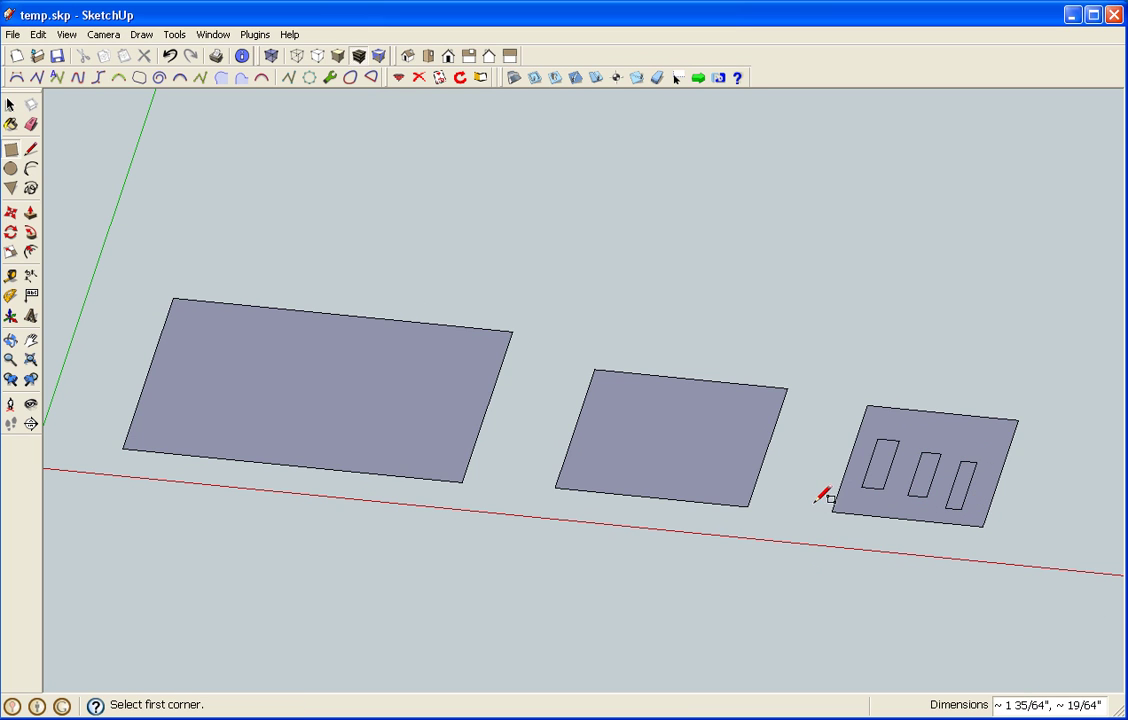
- Push all three small rectangles through the face as slots, then select the middle and right faces
key(p)
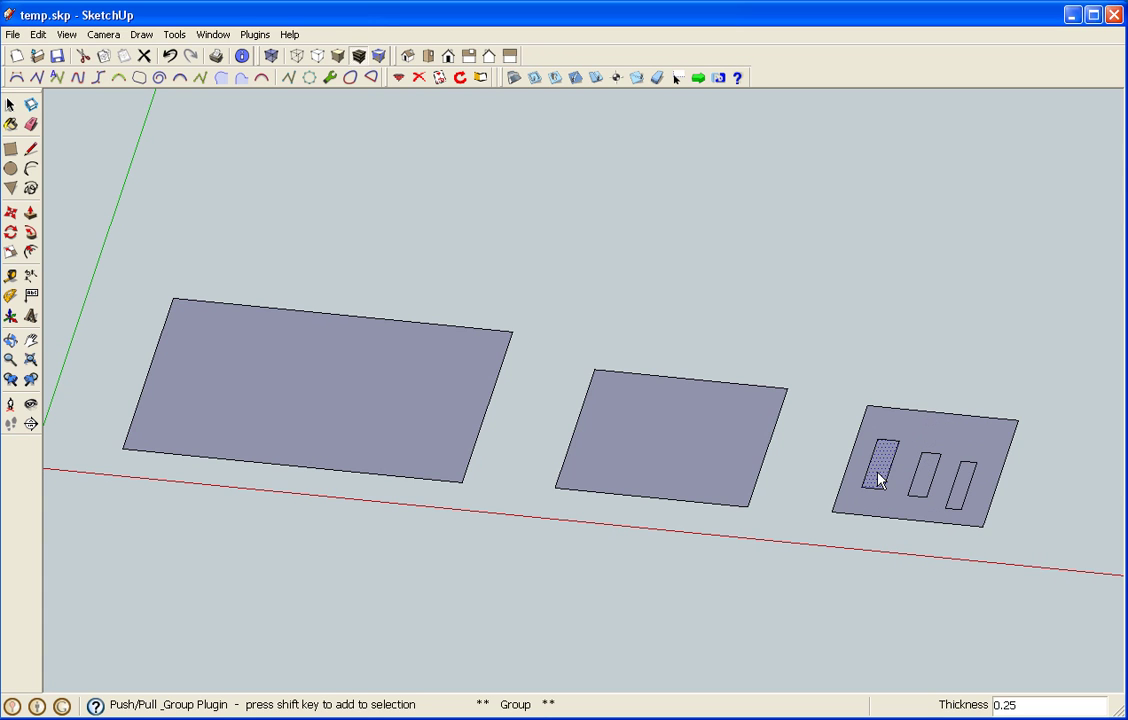
click(879, 481)
click(924, 478)
click(962, 493)
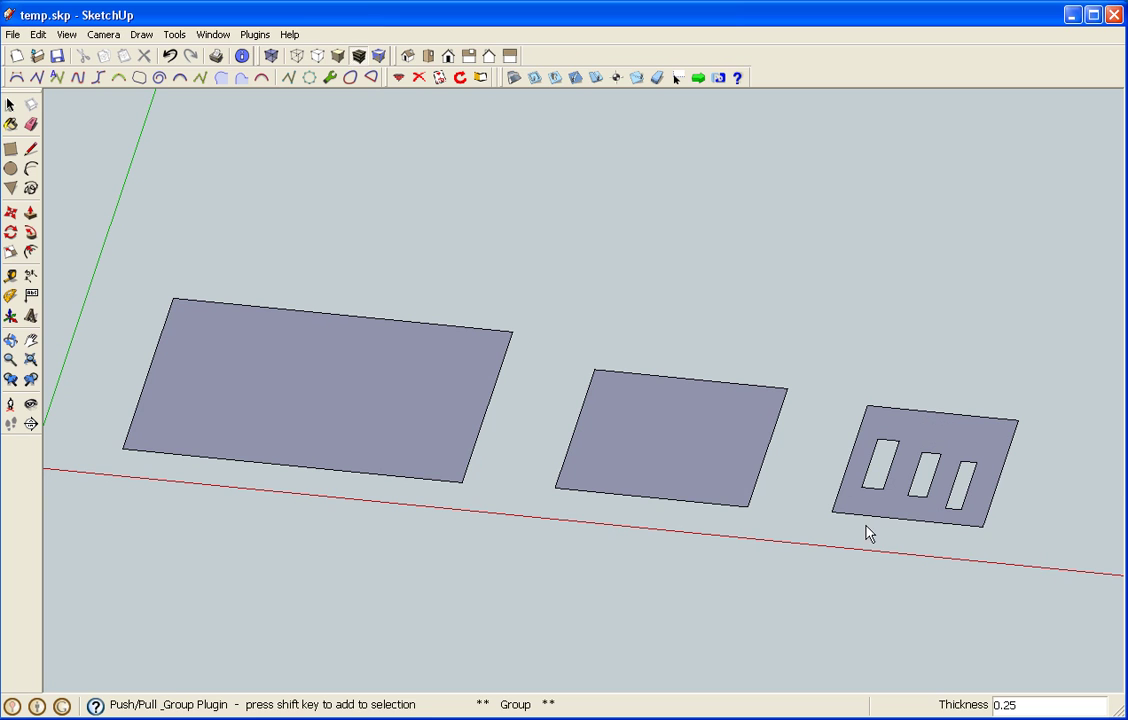
key(space)
drag(560, 326, 1072, 585)
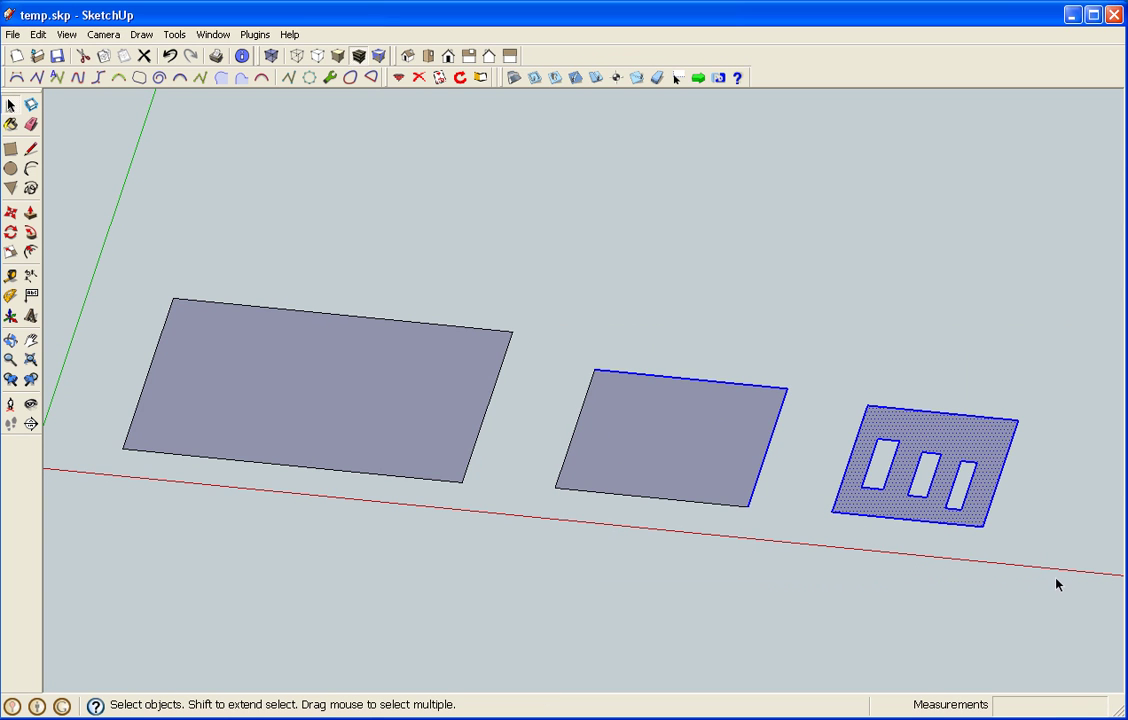
- Select the middle face and the slotted right face and delete them
click(550, 346)
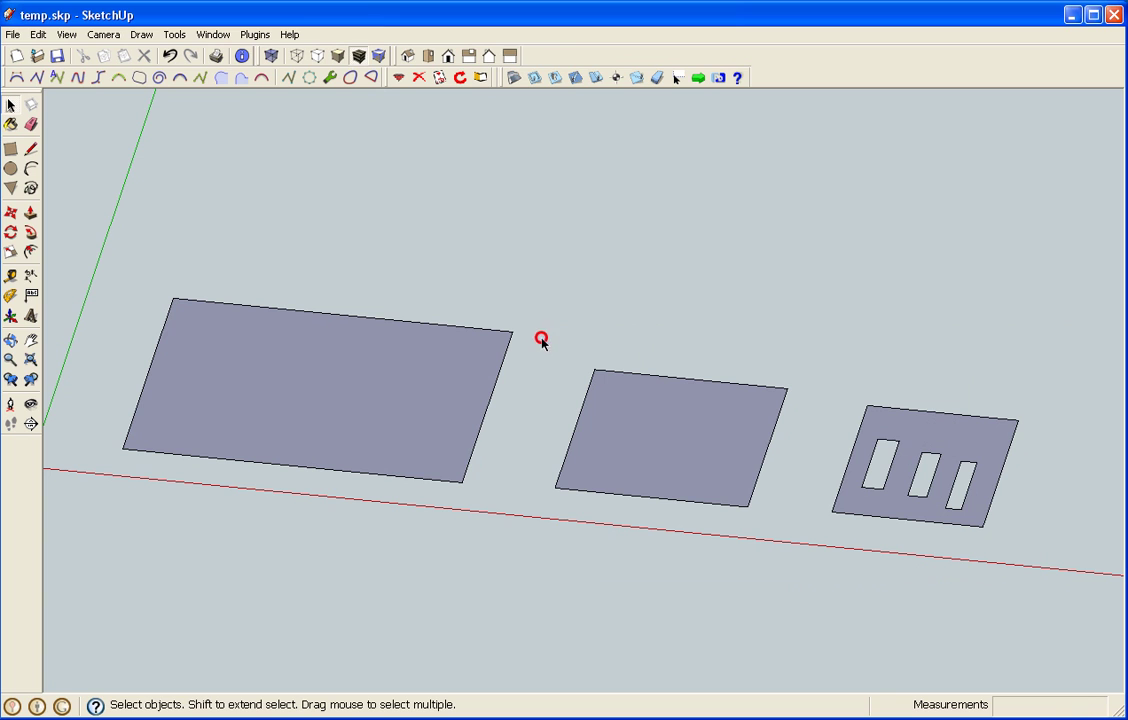
drag(530, 322, 1012, 587)
key(Delete)
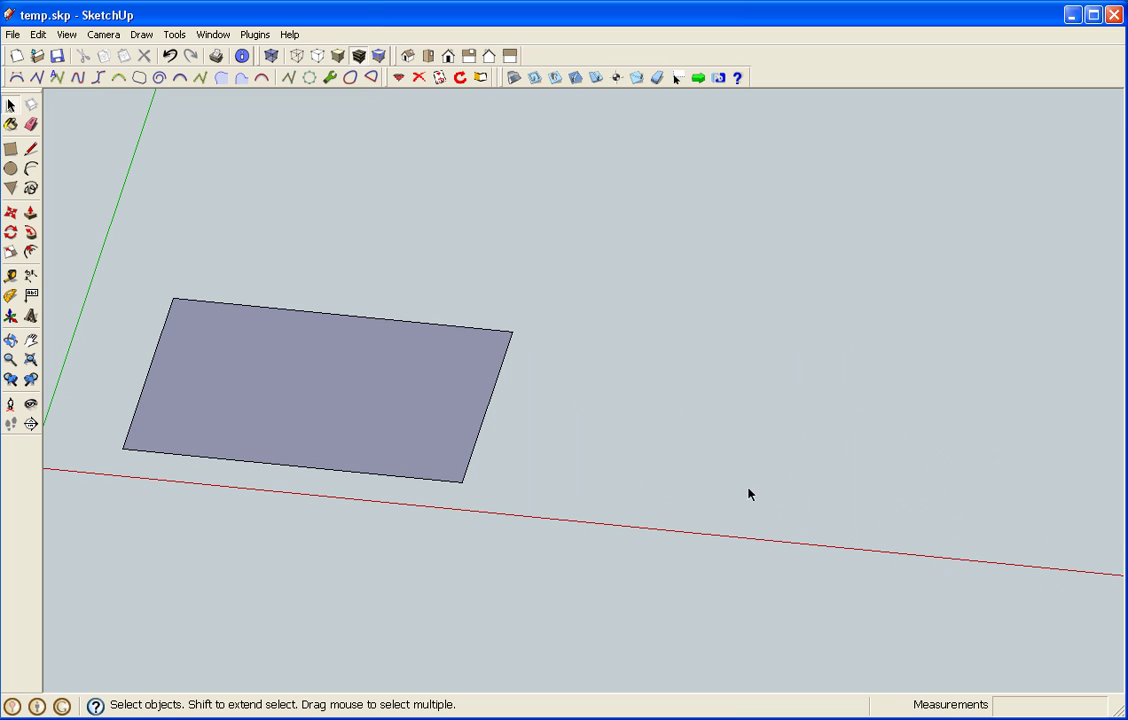
key(p)
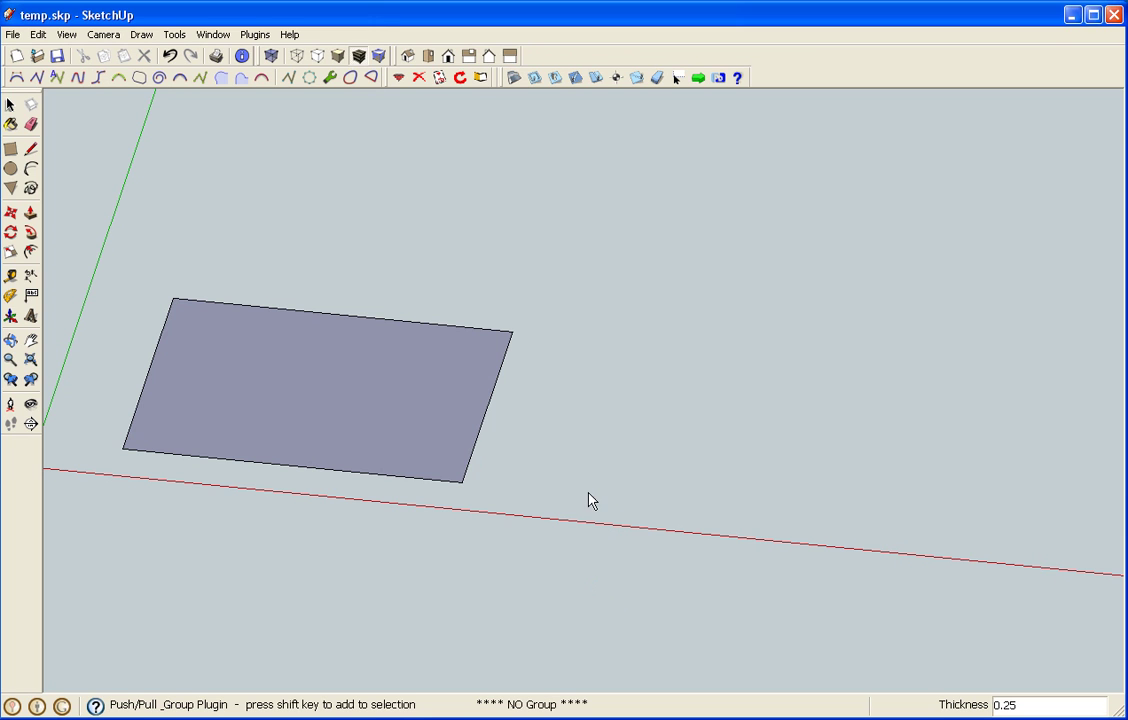
- Extrude the large face into a 0.25-thick slab with the grouping push/pull plugin
click(418, 416)
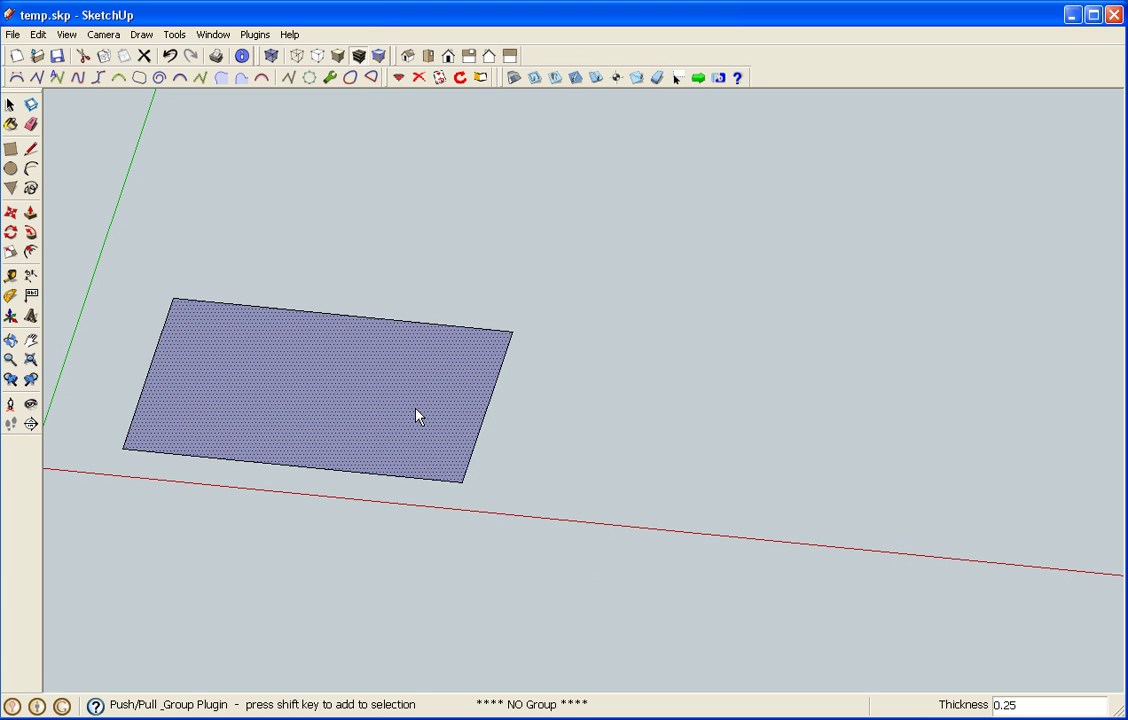
click(678, 478)
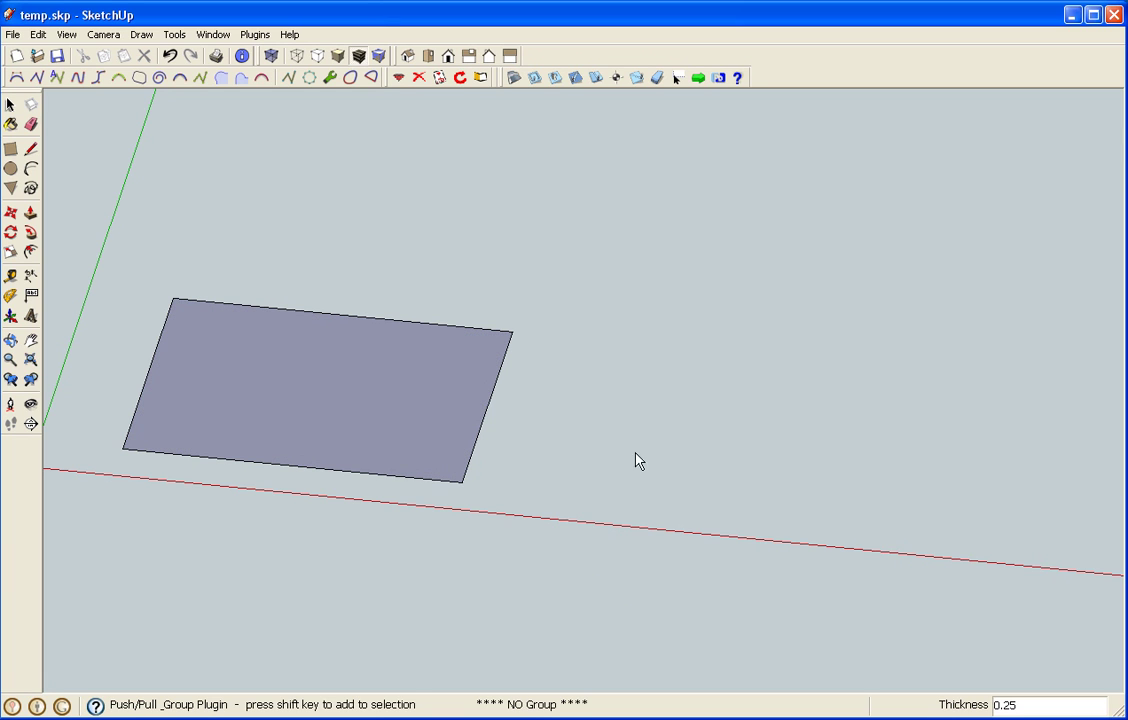
click(428, 410)
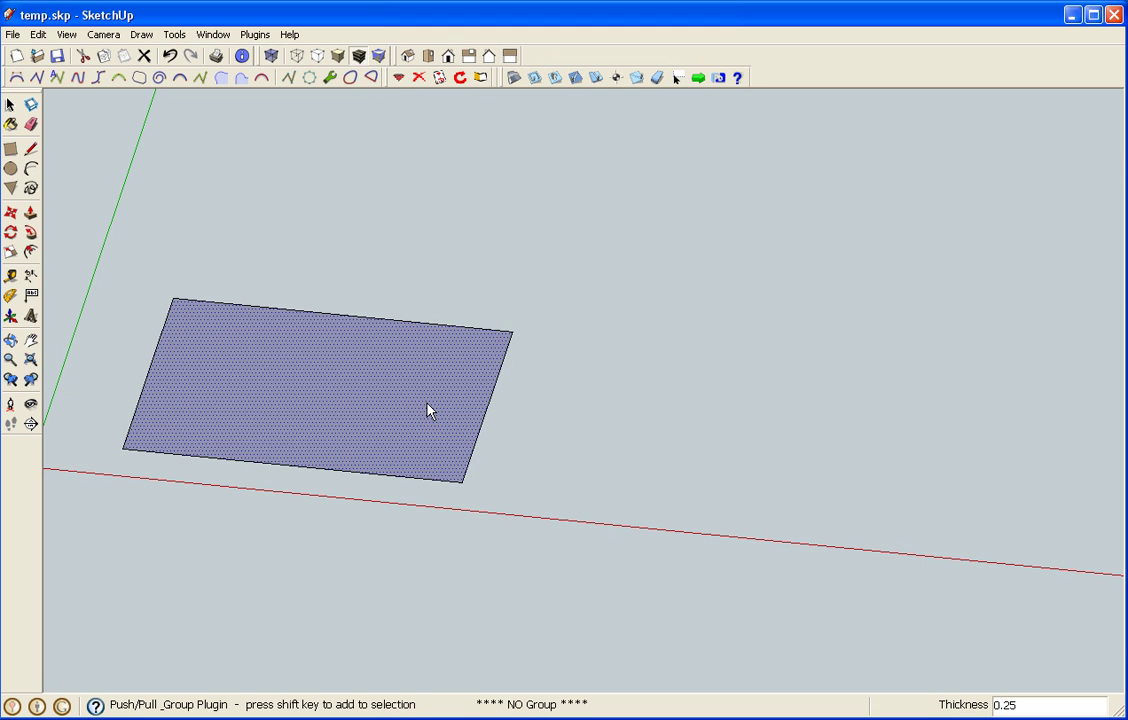
click(480, 520)
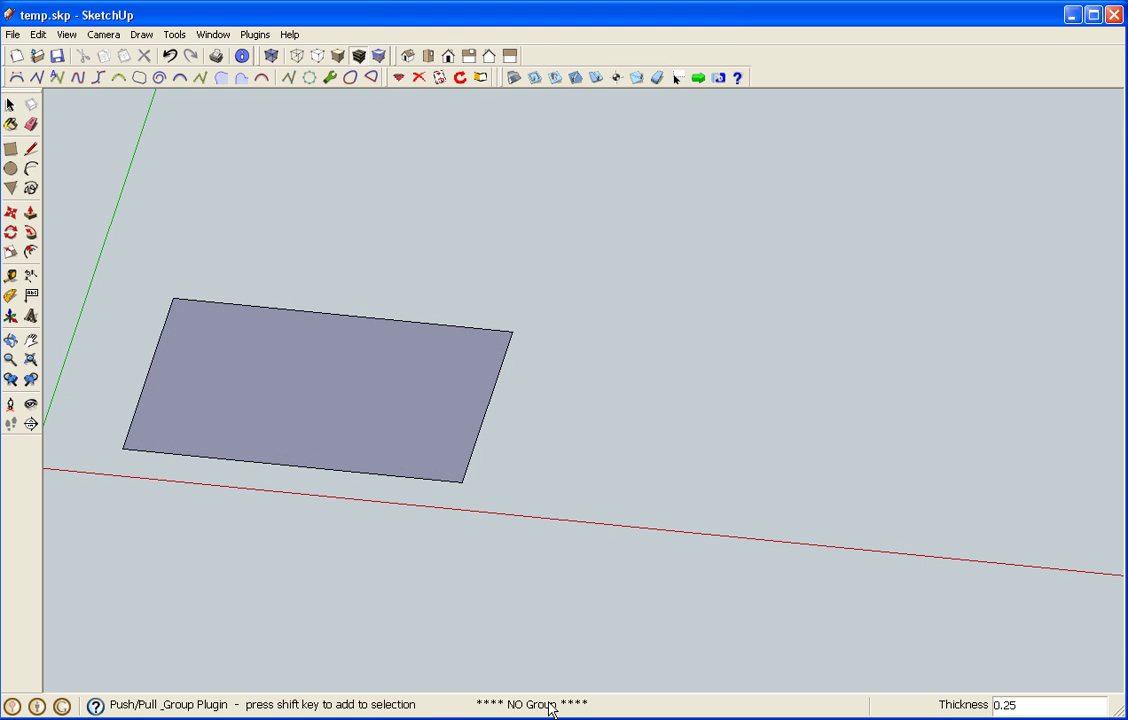
click(395, 430)
click(411, 400)
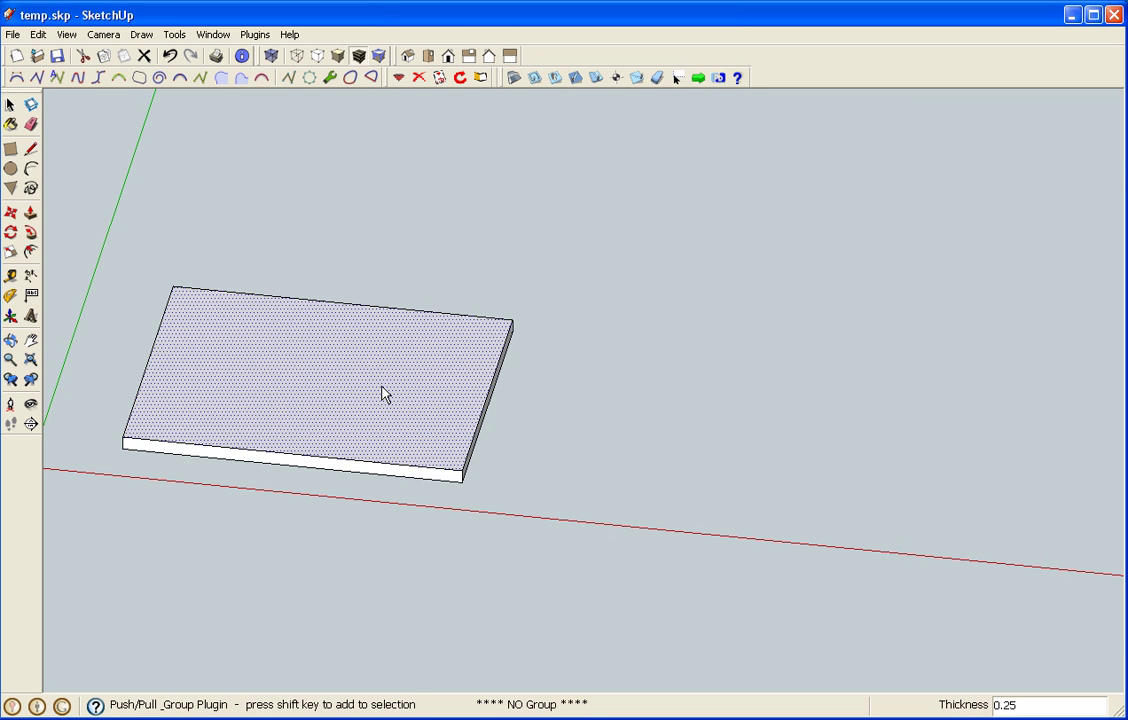
- Delete and restore the thin slab, then trial-thicken it three times and undo back to 0.25
key(Delete)
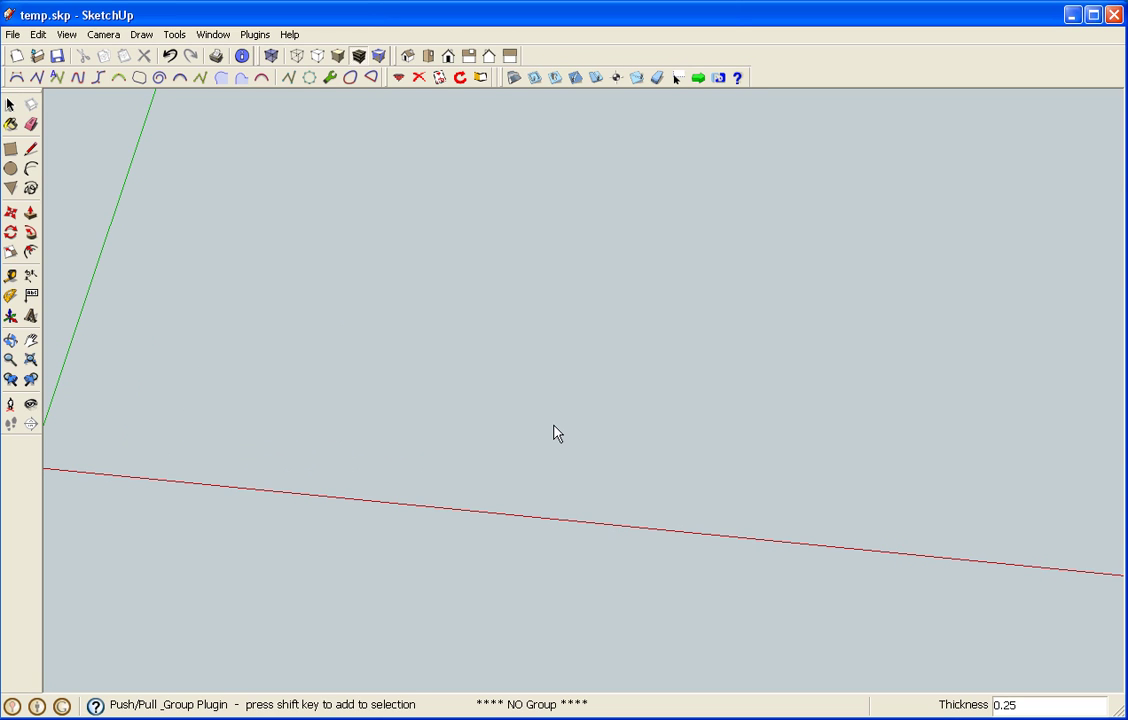
key(ctrl+z)
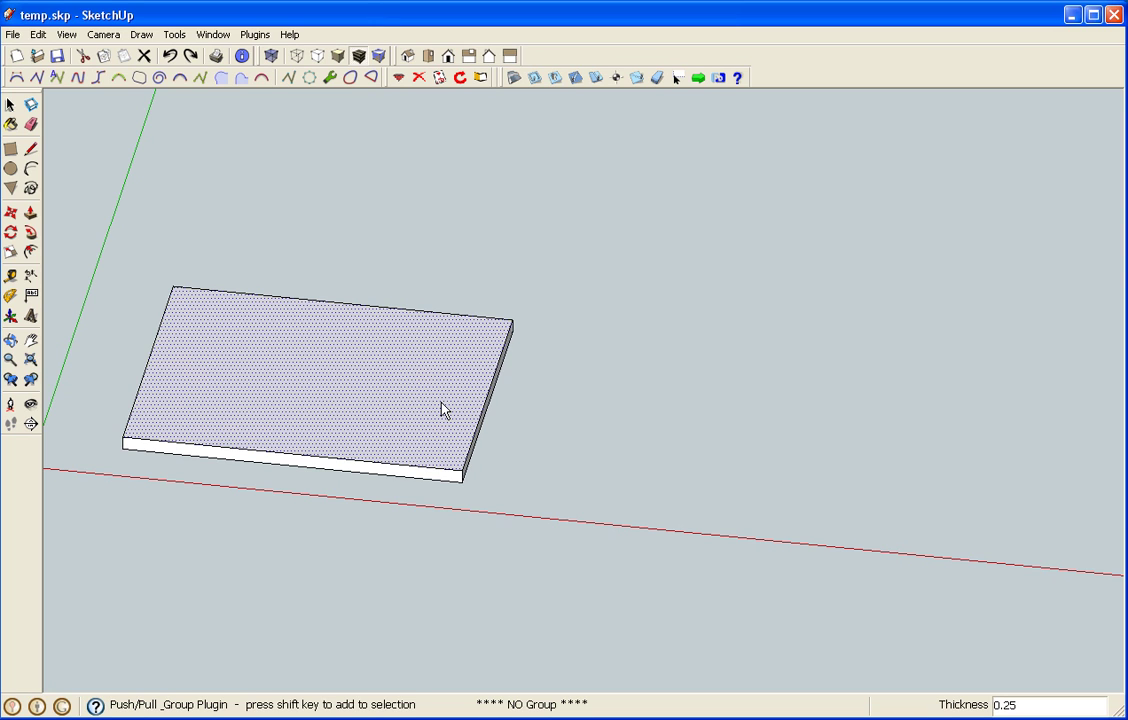
click(444, 411)
click(444, 411)
click(444, 410)
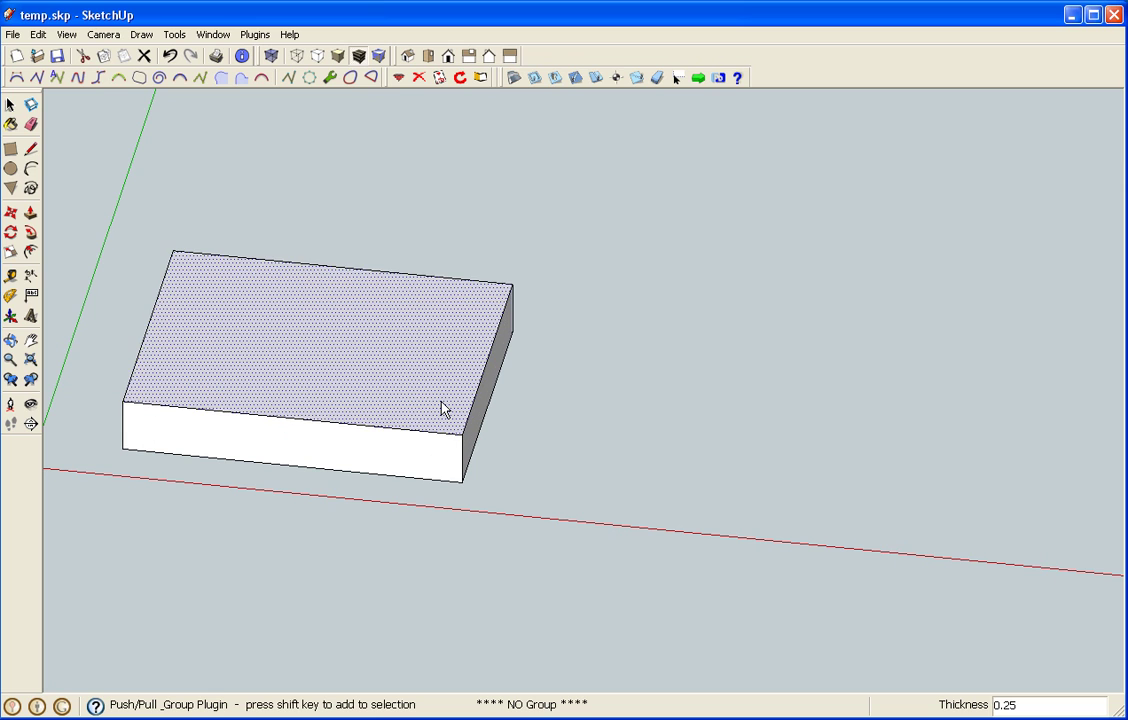
key(ctrl+z)
key(ctrl+z)
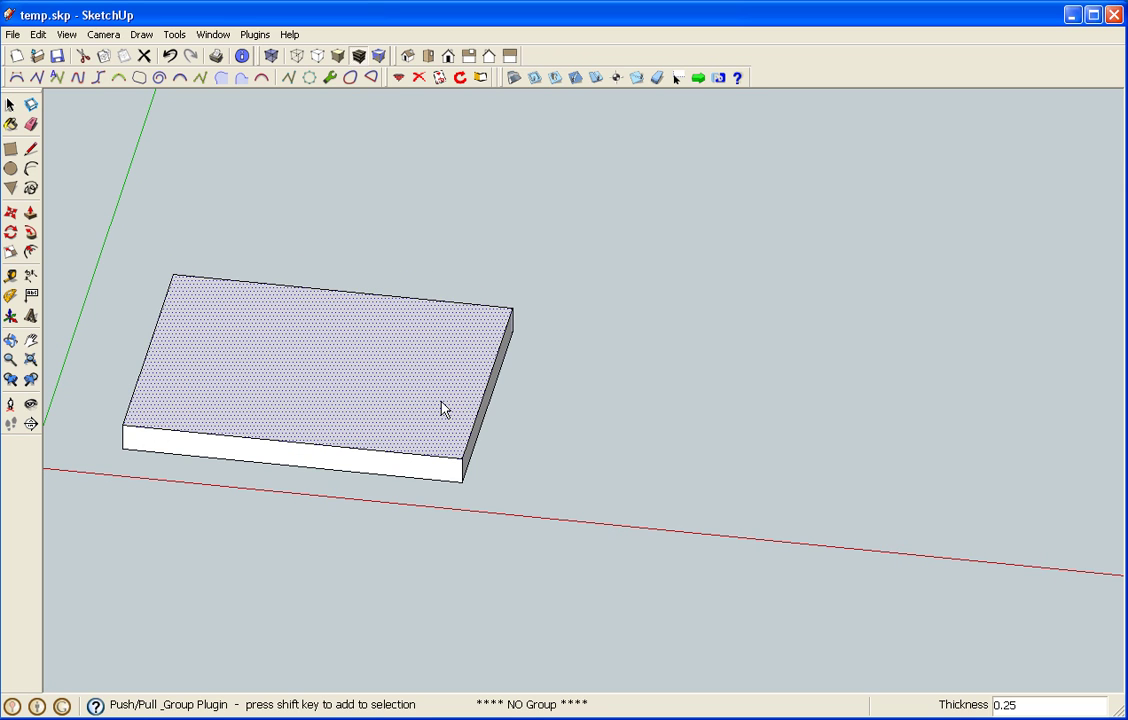
key(ctrl+z)
- Draw a rectangle on the slab's top face and push it up into a raised block
click(186, 254)
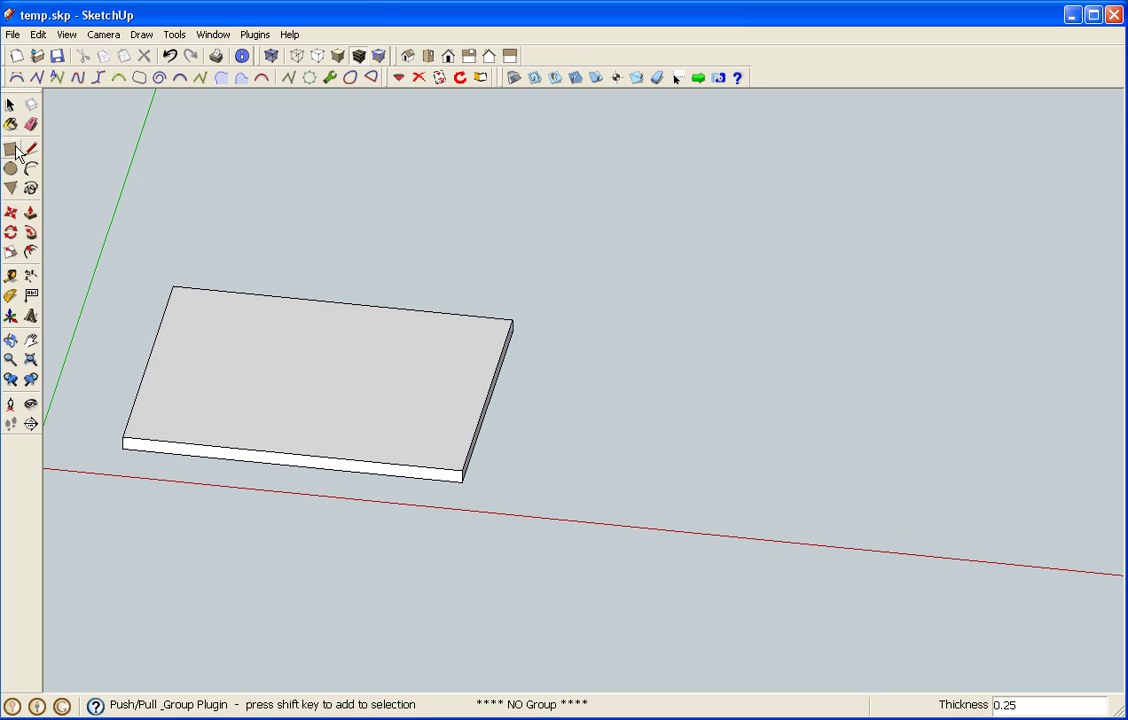
click(10, 149)
click(316, 358)
click(412, 432)
key(p)
click(381, 401)
click(380, 396)
click(394, 396)
click(395, 395)
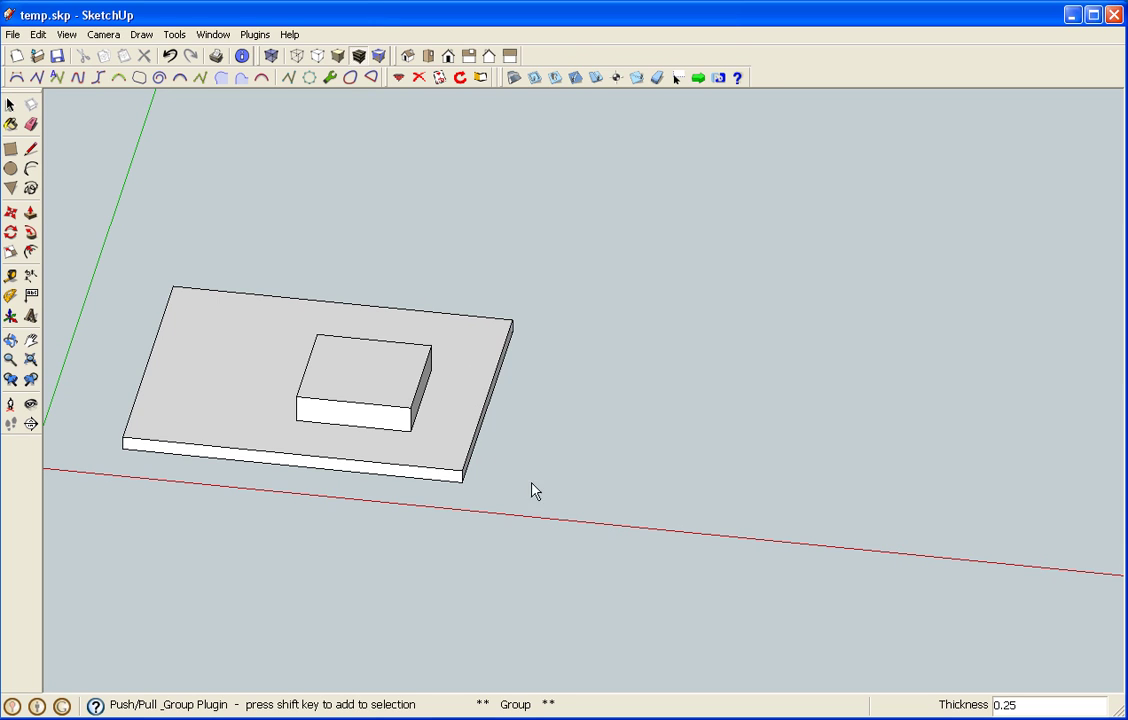
- Try the plugin on the base slab, then undo the raised block back to a flat rectangle
click(381, 387)
double_click(380, 380)
click(605, 463)
key(ctrl+z)
key(ctrl+z)
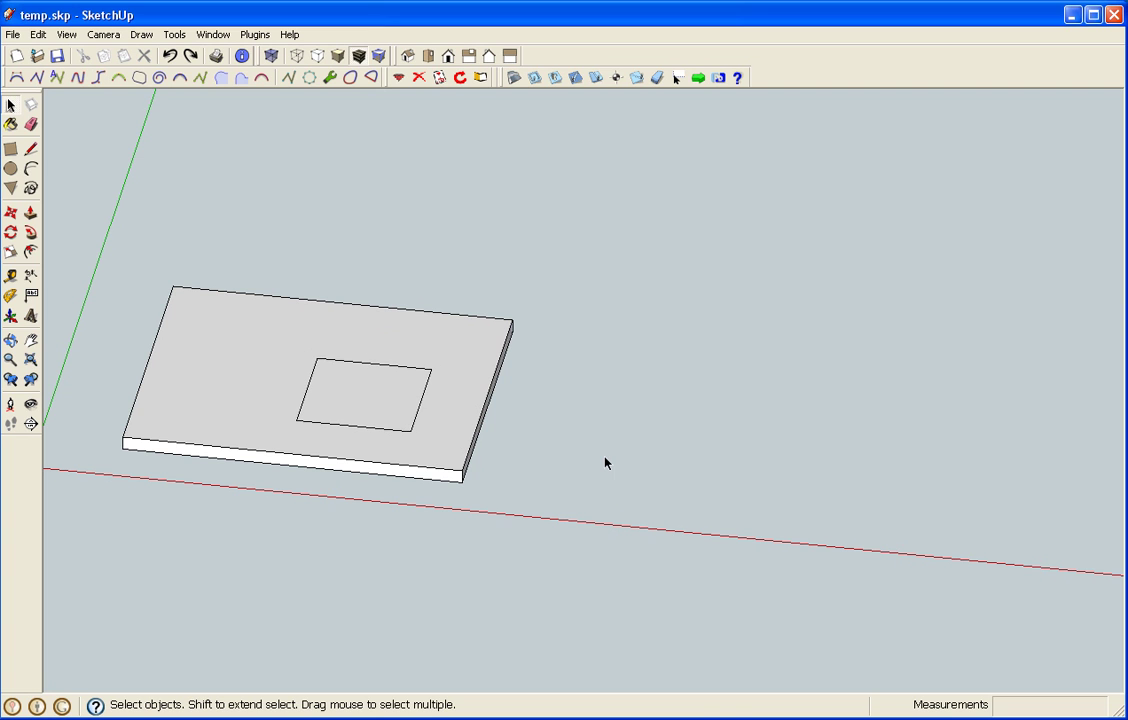
key(ctrl+z)
- Select the whole thin slab with all its edges and combine it into a single group
click(370, 352)
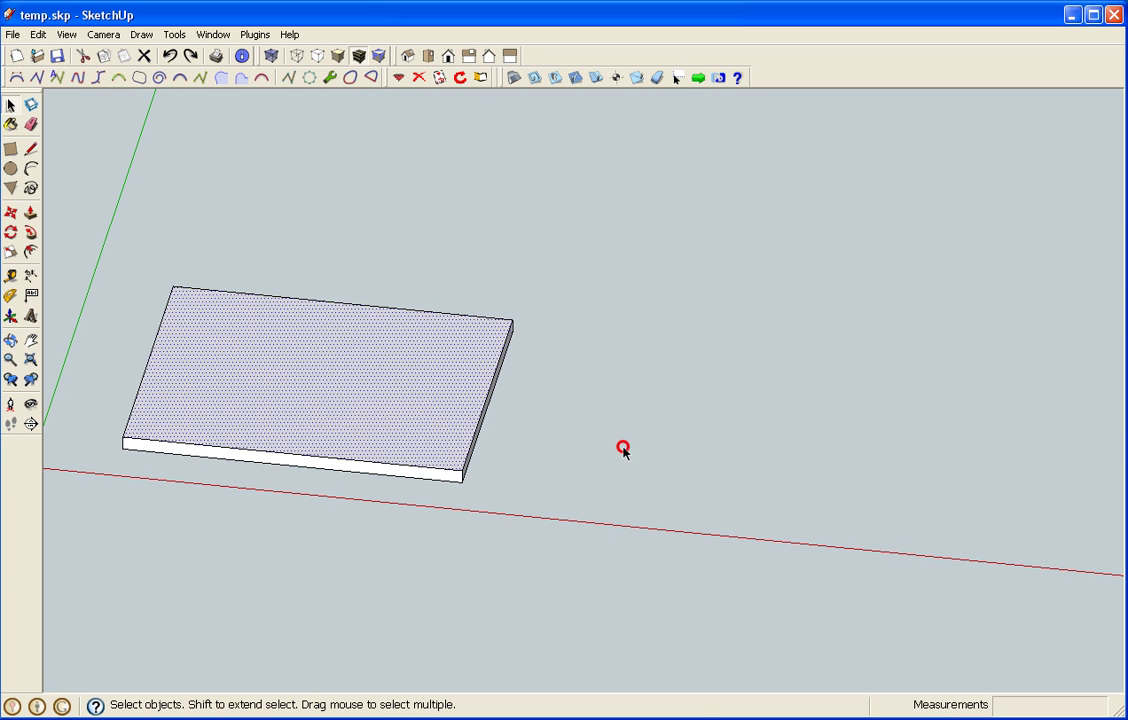
click(623, 450)
drag(91, 244, 179, 355)
triple_click(282, 453)
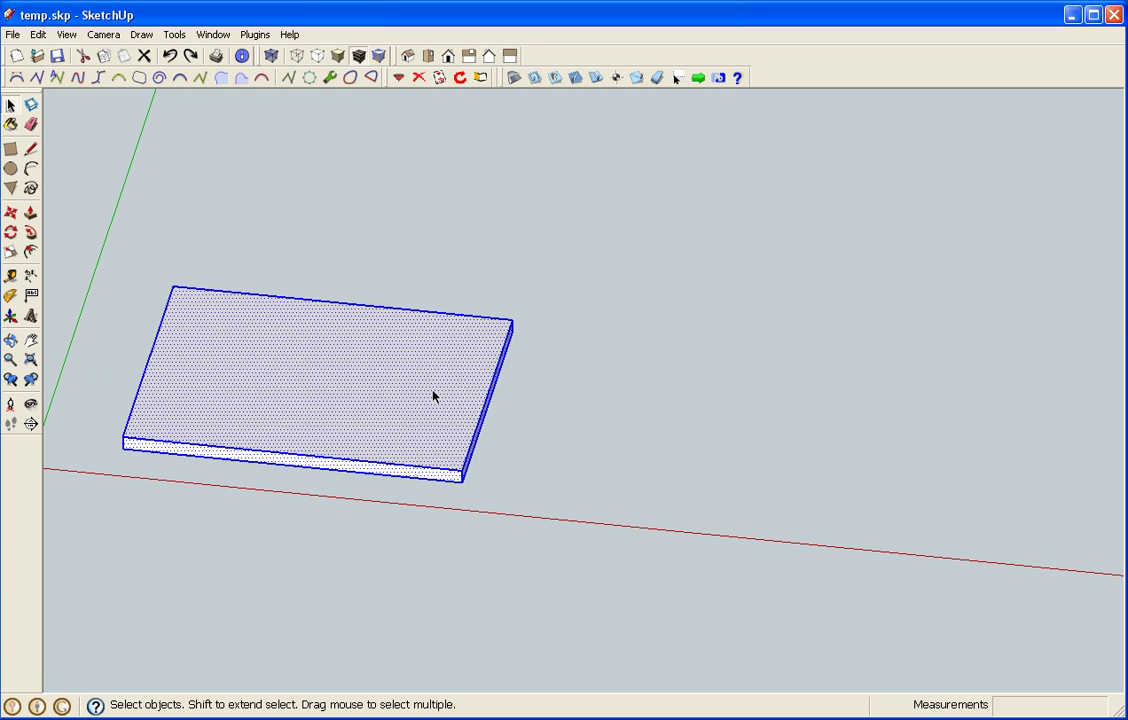
shift+click(437, 396)
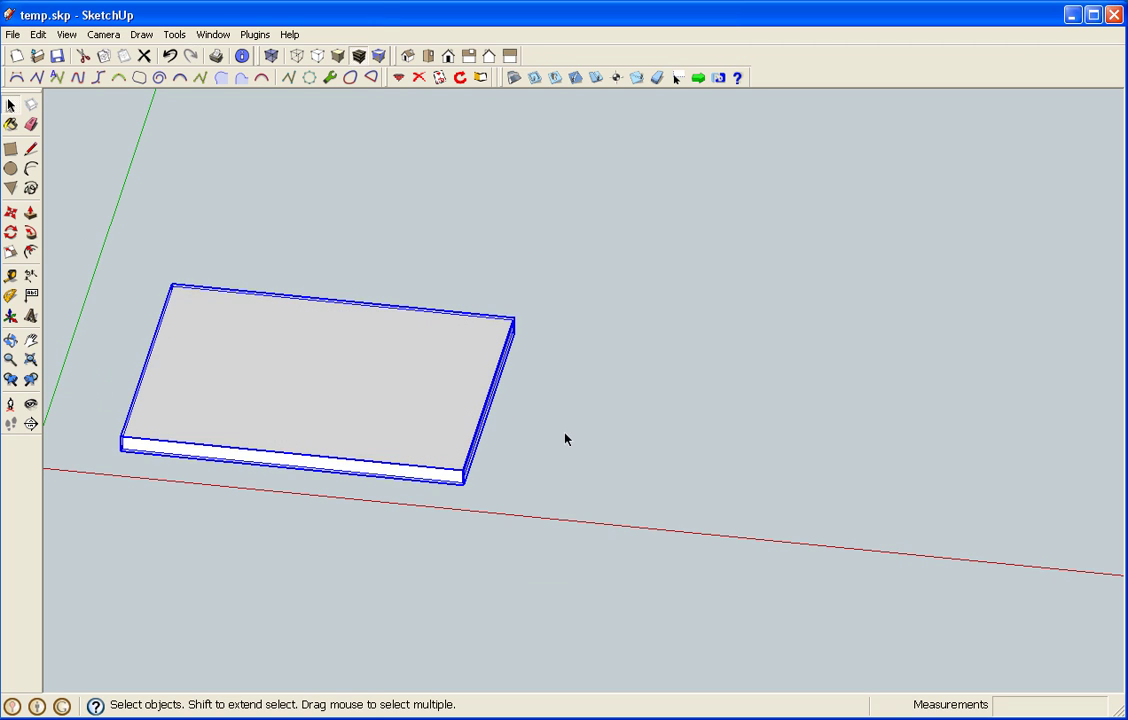
click(519, 450)
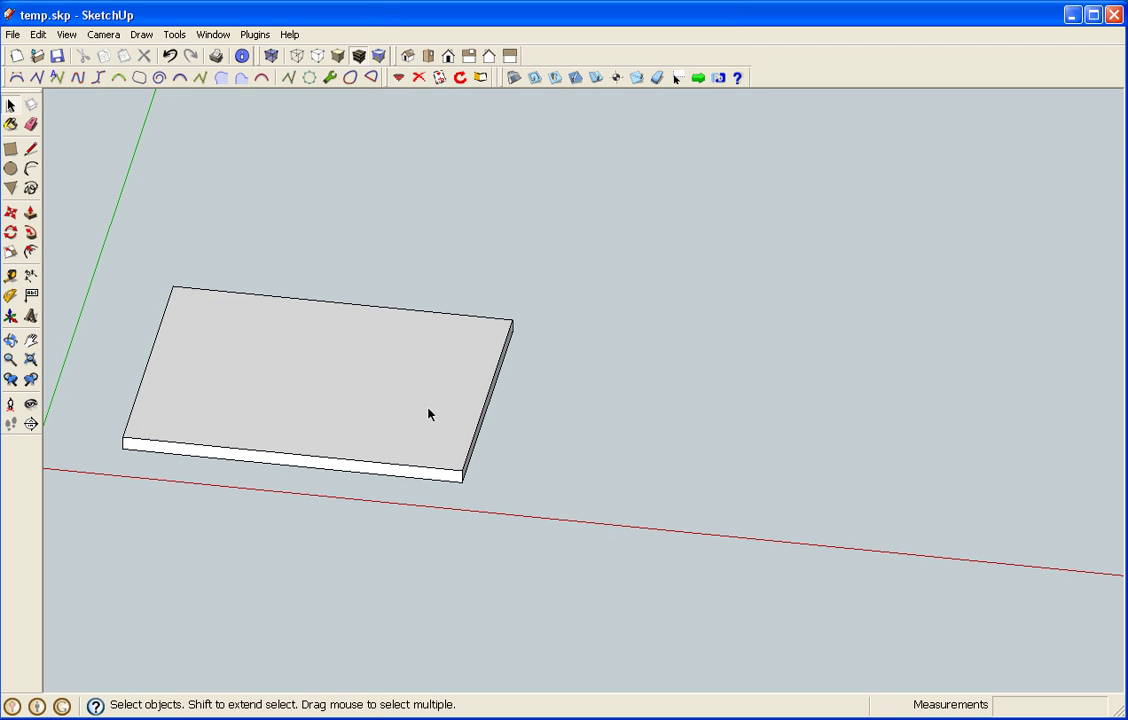
- Rotate the grouped slab 90° upright and open the group for editing
click(409, 415)
key(Up)
click(506, 410)
key(o)
drag(506, 405, 635, 488)
key(ctrl+a)
key(ctrl+t)
key(space)
double_click(529, 437)
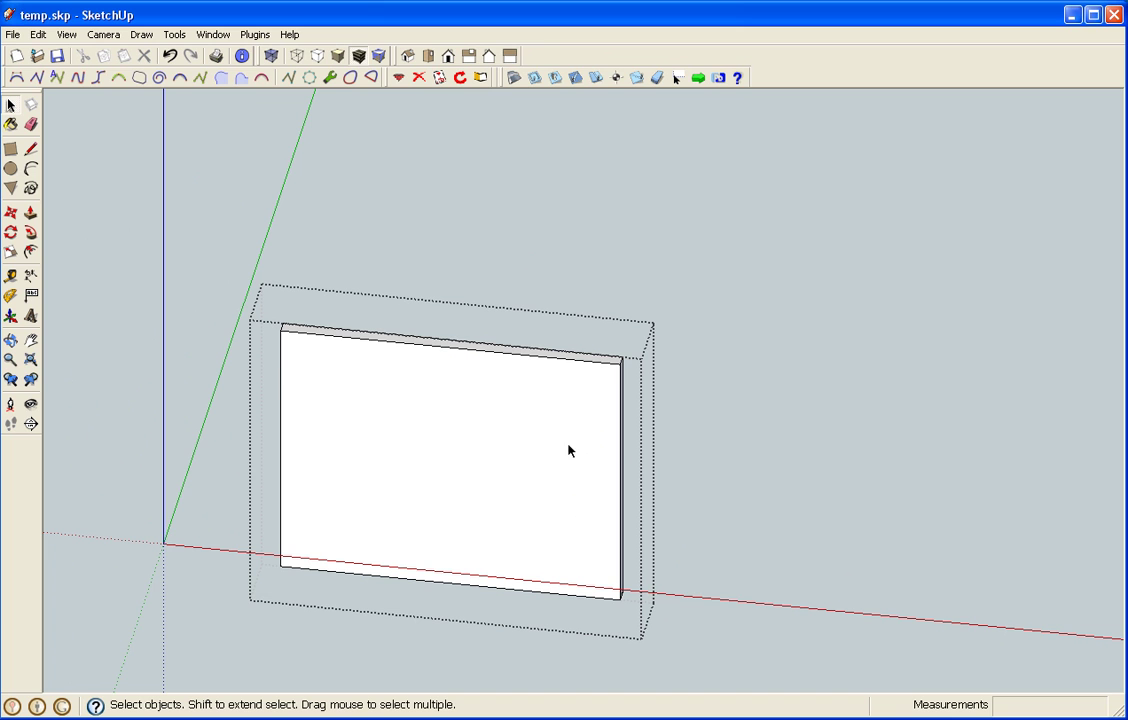
key(o)
drag(446, 438, 466, 370)
key(space)
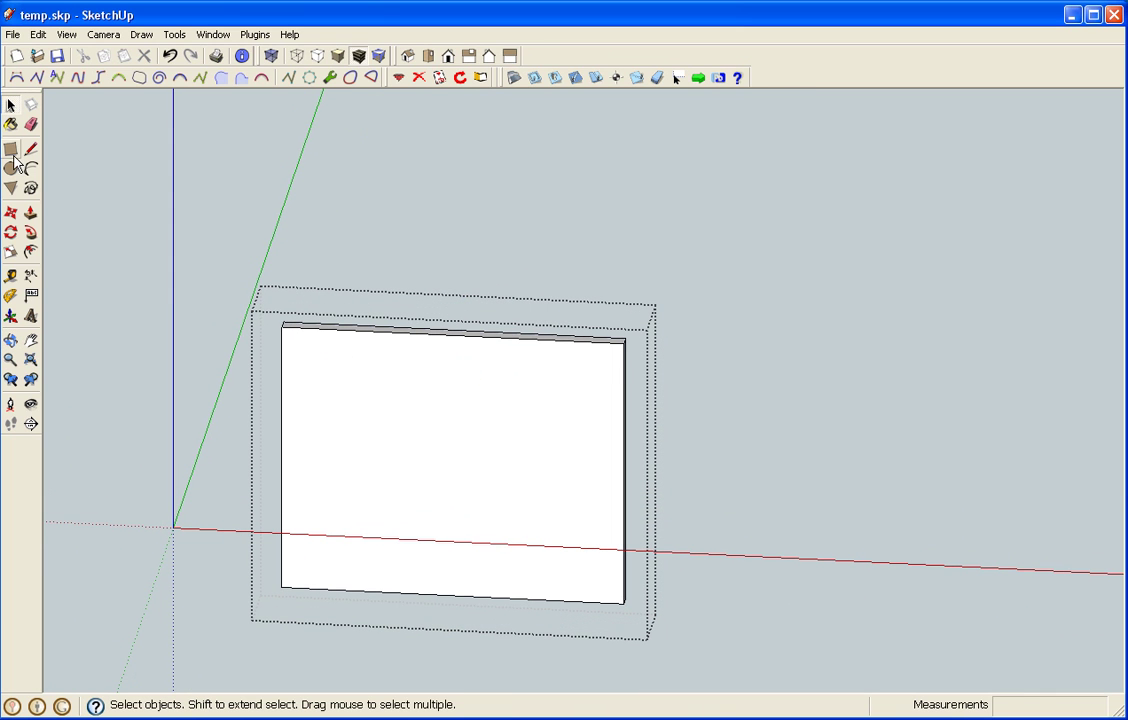
- Draw a small hole rectangle on the slab face and three thin strips along its top edge
click(10, 148)
click(352, 461)
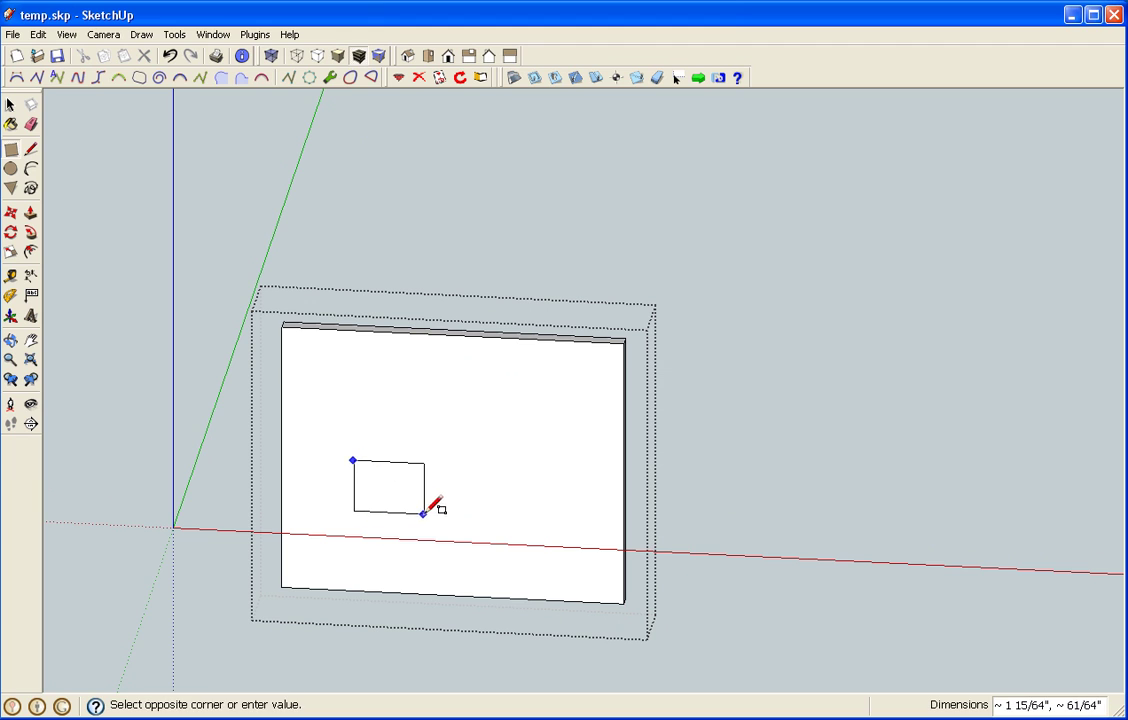
click(424, 513)
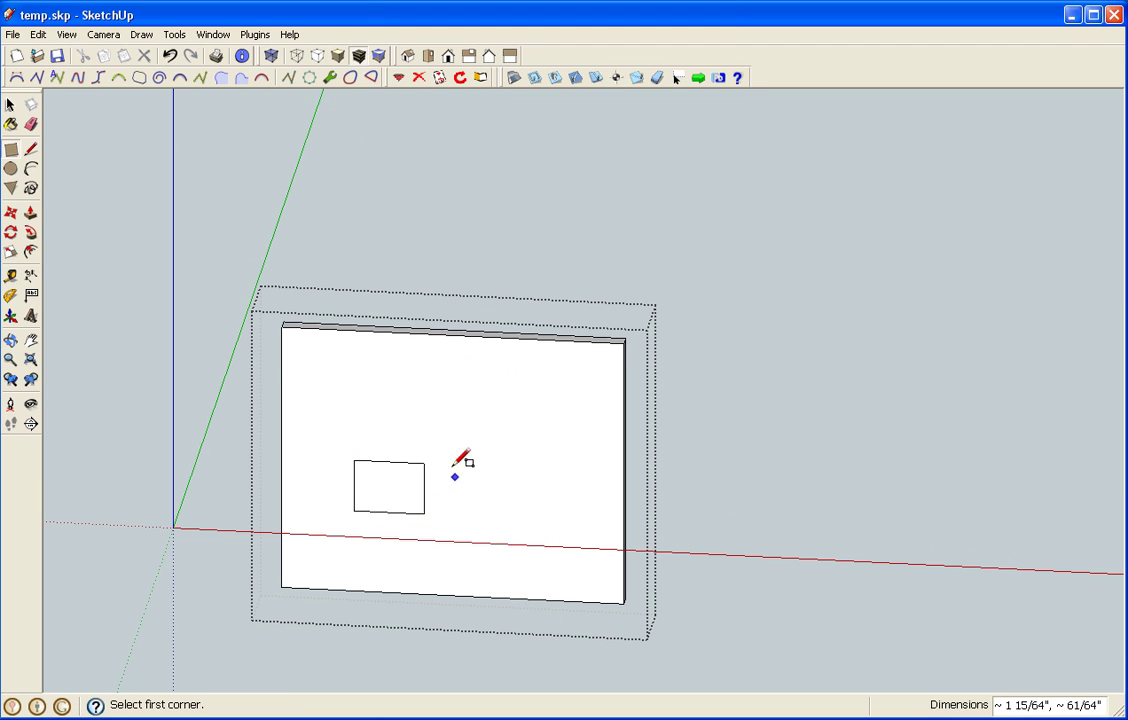
click(316, 324)
click(357, 326)
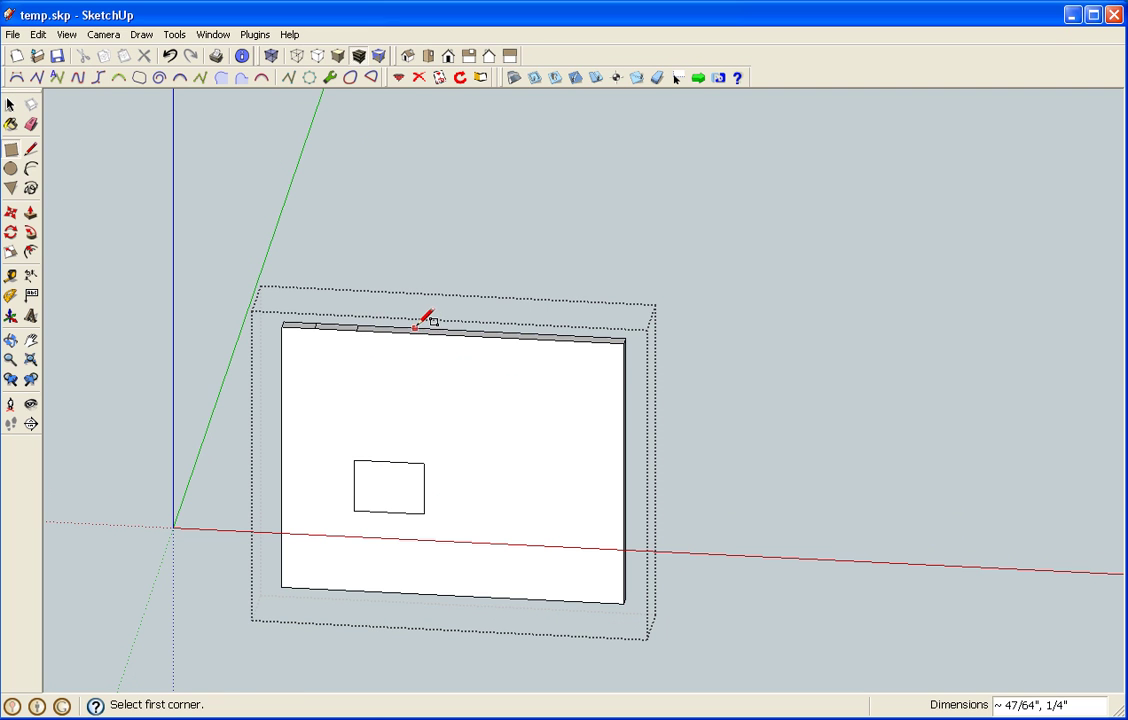
click(415, 327)
click(472, 334)
mouse_move(574, 395)
middle_down()
mouse_move(577, 486)
mouse_move(564, 521)
mouse_move(569, 410)
middle_up()
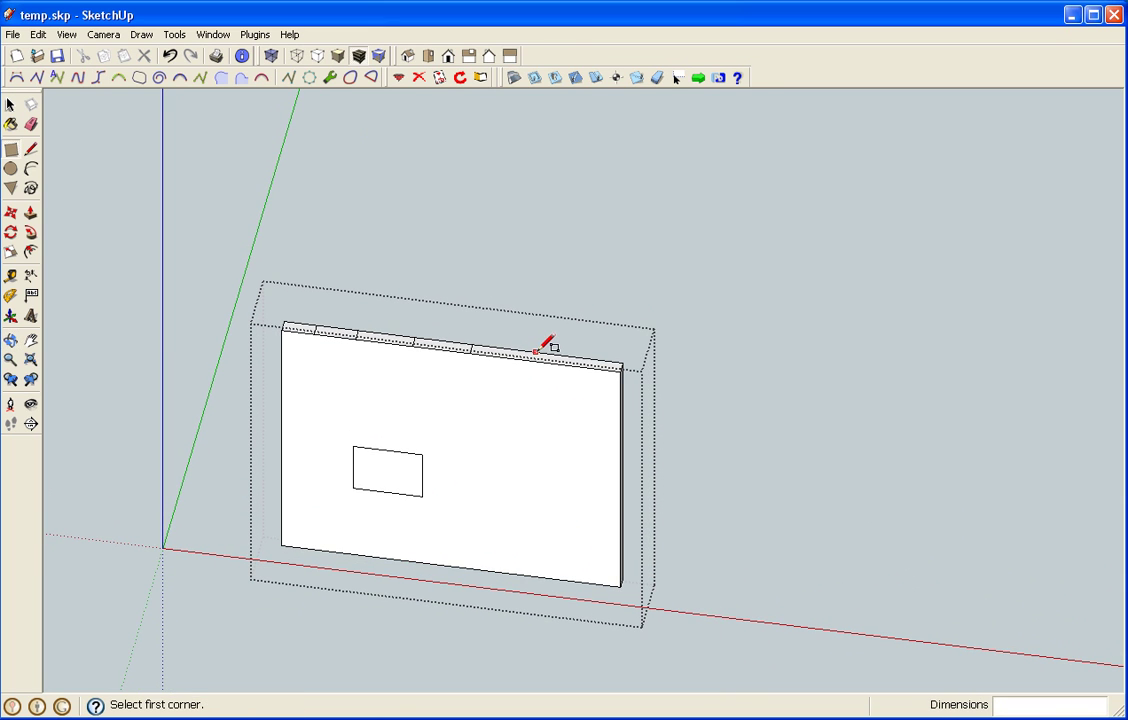
click(535, 351)
click(594, 364)
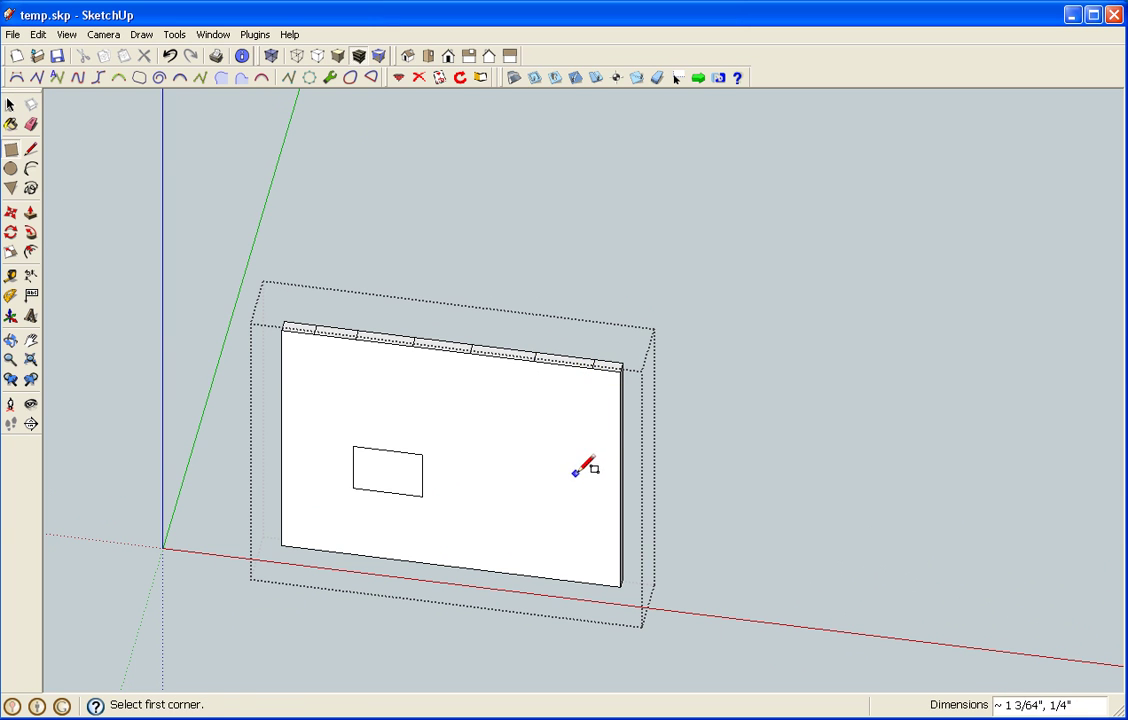
mouse_move(579, 478)
middle_down()
mouse_move(574, 360)
mouse_move(597, 297)
mouse_move(597, 380)
mouse_move(617, 385)
mouse_move(560, 420)
middle_up()
key(space)
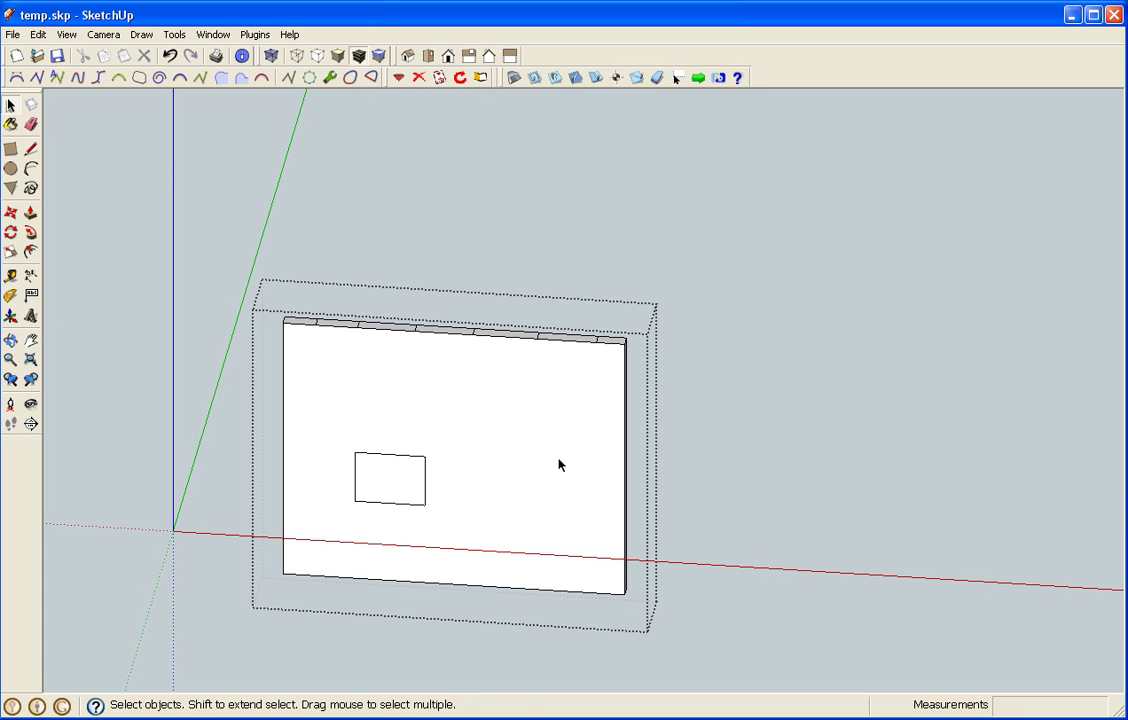
- Push the small rectangle 0.25 into the slab as its own group, forming the opening
key(p)
click(412, 483)
mouse_move(448, 398)
middle_down()
mouse_move(468, 461)
mouse_move(456, 395)
mouse_move(437, 392)
middle_up()
middle_drag(340, 327, 342, 383)
- Raise a second tab on the top edge and push the right top segment down into a notch
click(347, 367)
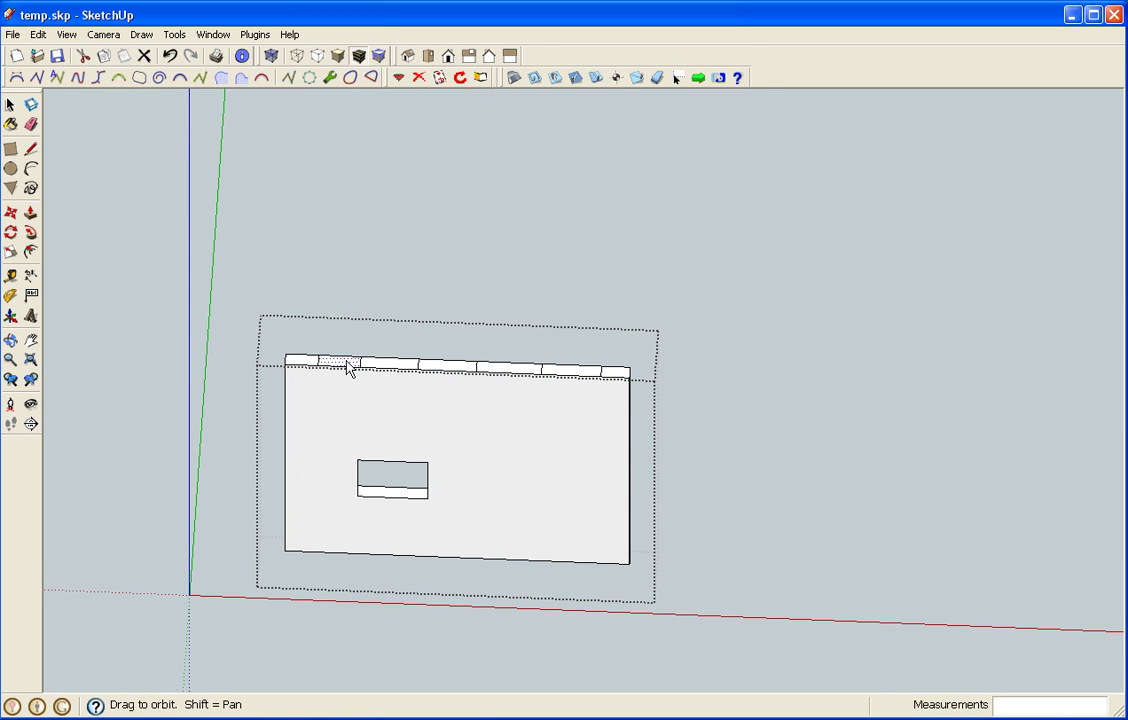
key(ctrl+z)
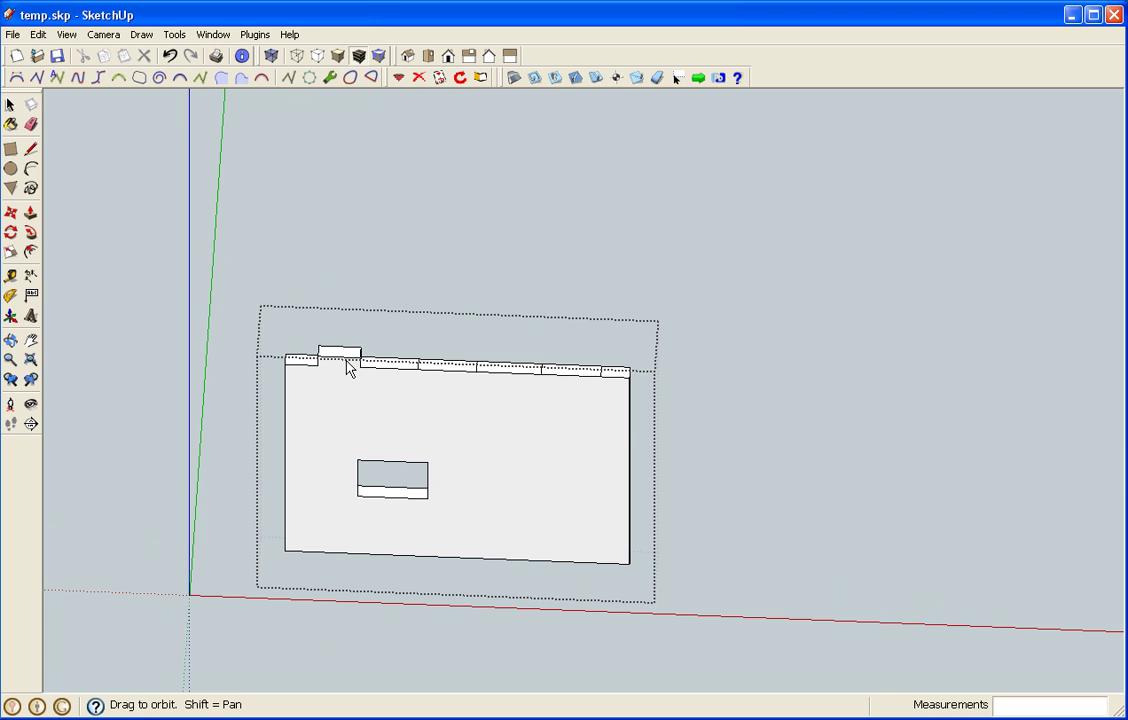
double_click(448, 366)
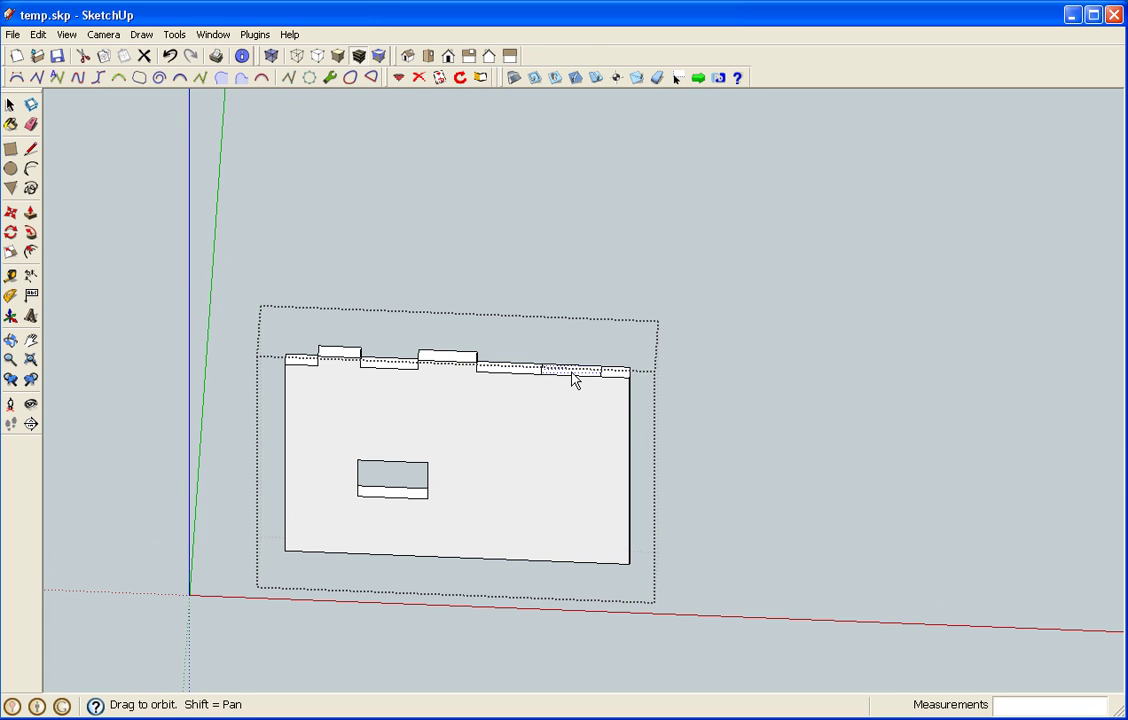
drag(573, 380, 564, 395)
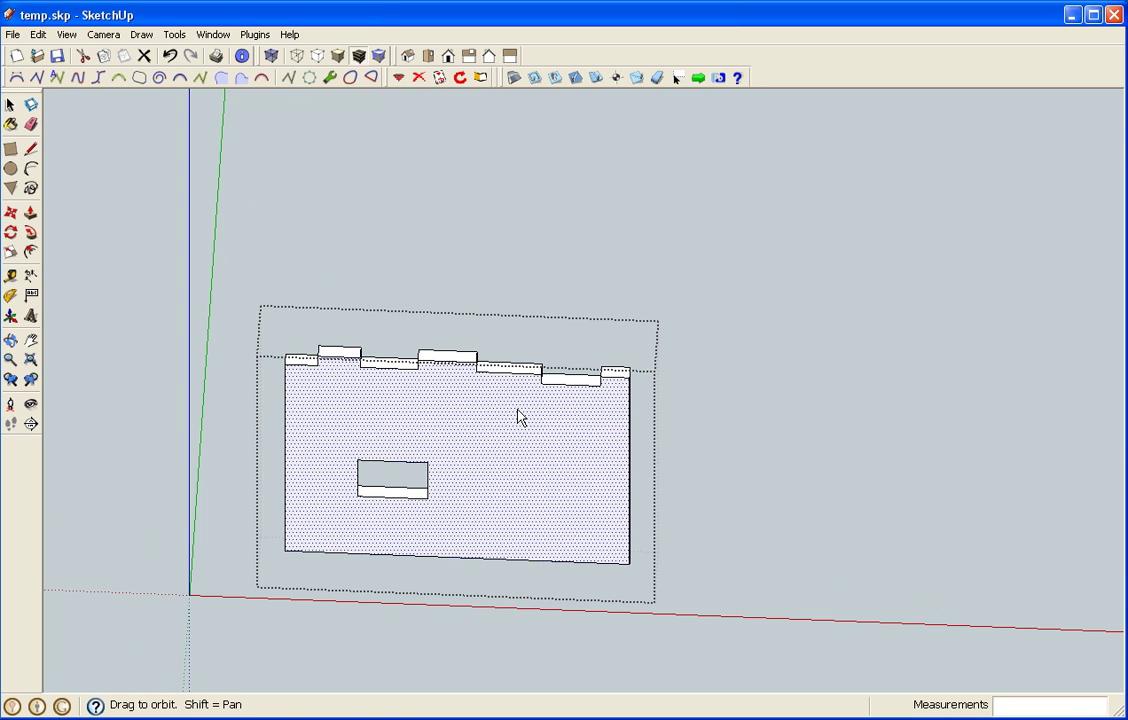
middle_click(587, 397)
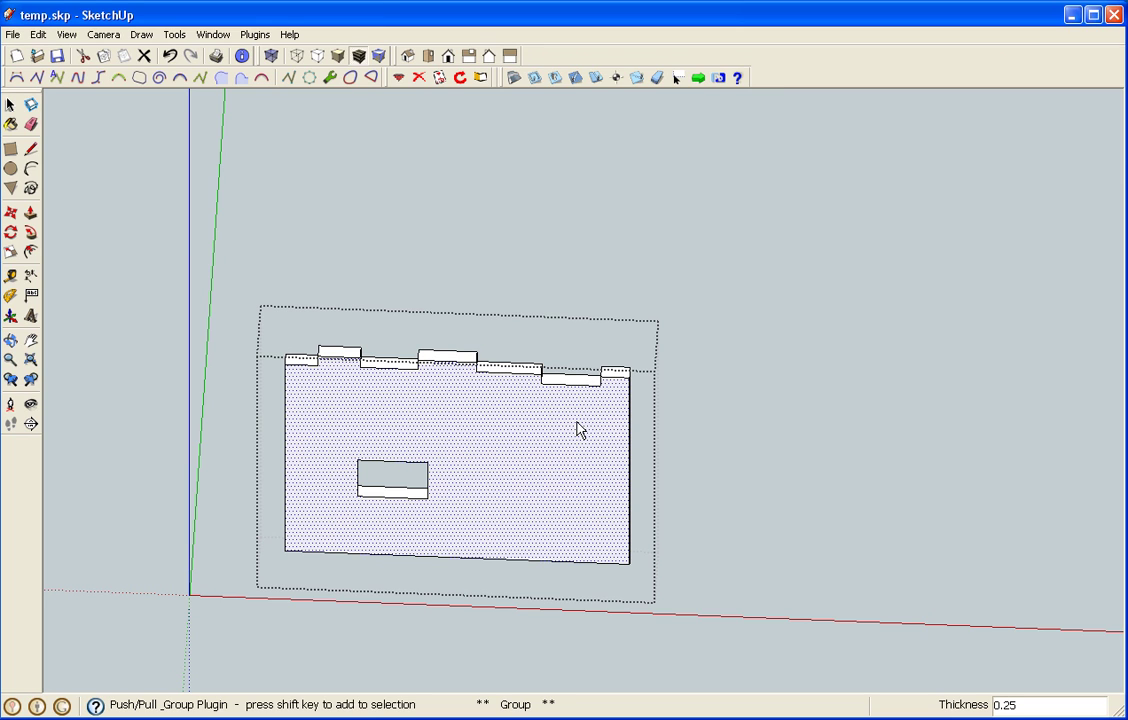
- Orbit to a perspective view showing the slab's top tabs, notches and through hole
key(o)
drag(581, 427, 584, 269)
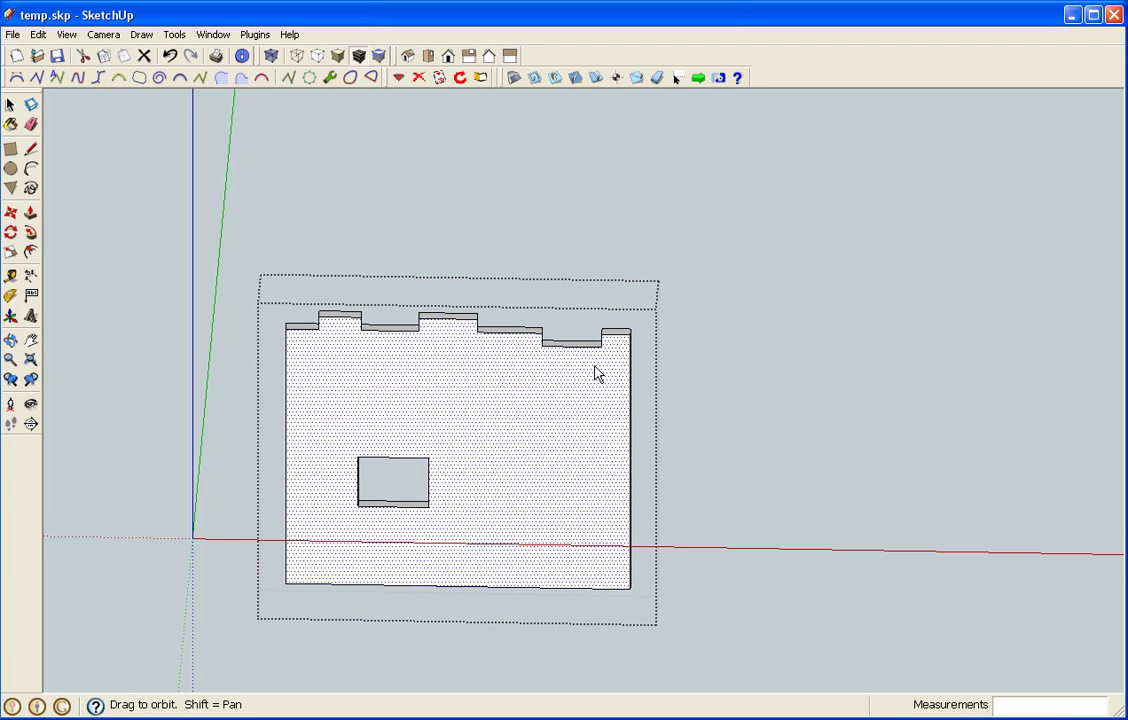
middle_drag(596, 373, 516, 400)
key(ctrl+t)
- Trial-delete a notch face and undo it, then select the slab's front face
click(464, 317)
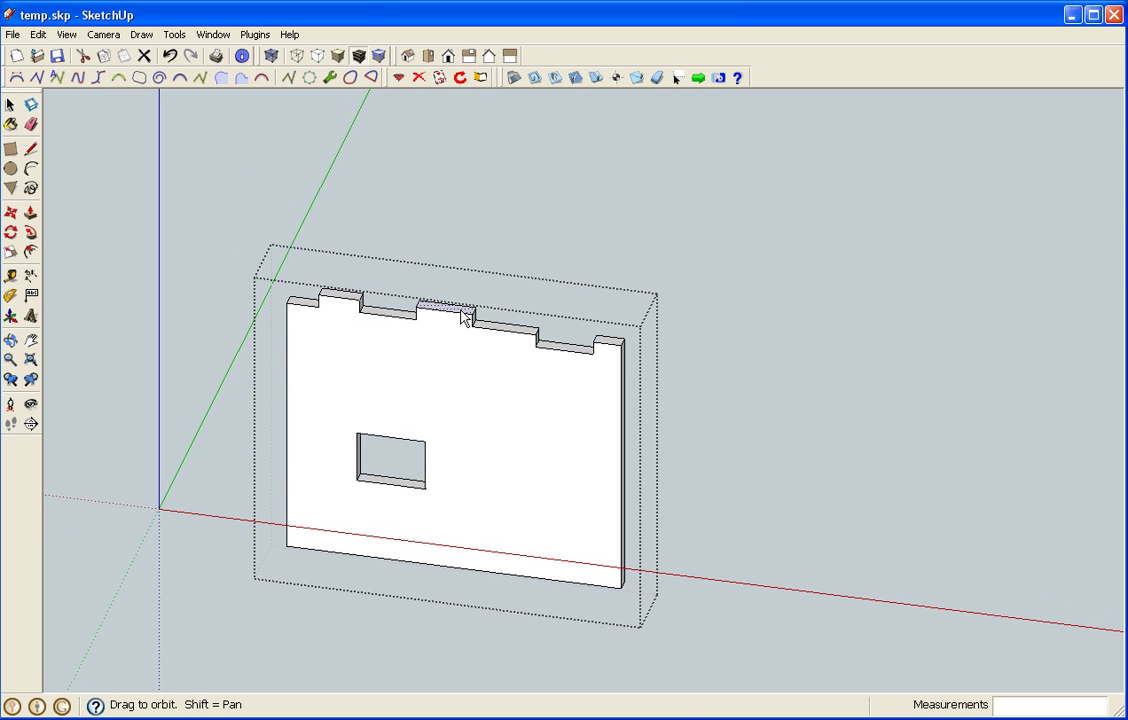
key(Delete)
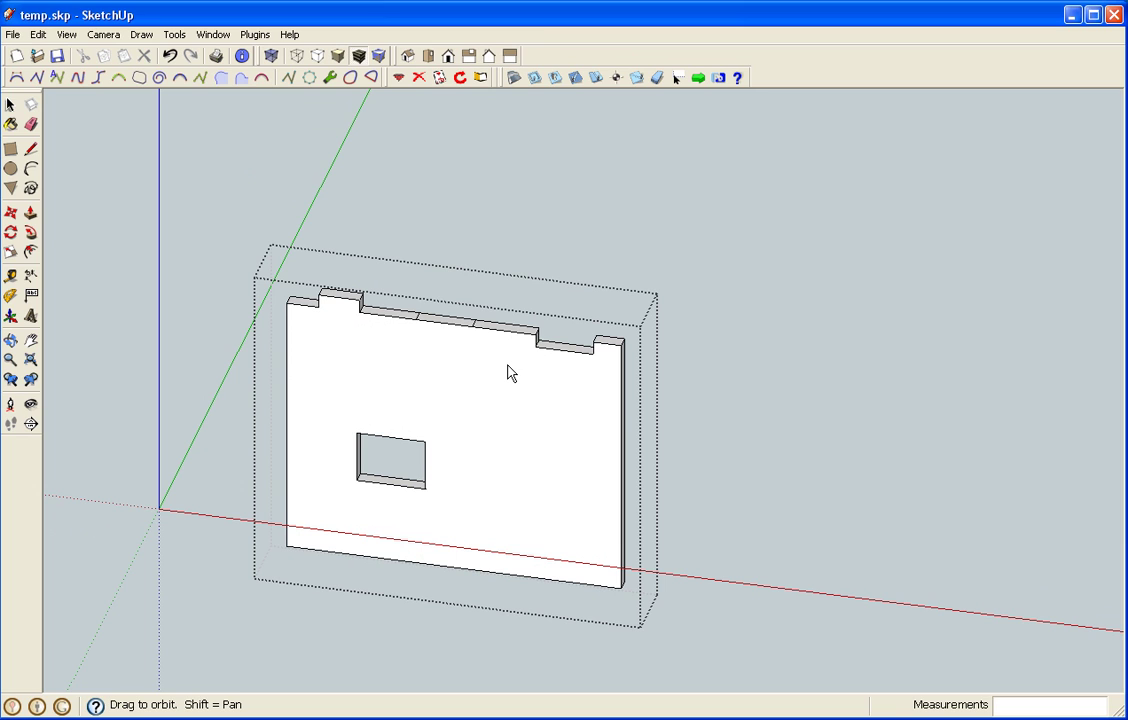
key(ctrl+z)
click(567, 350)
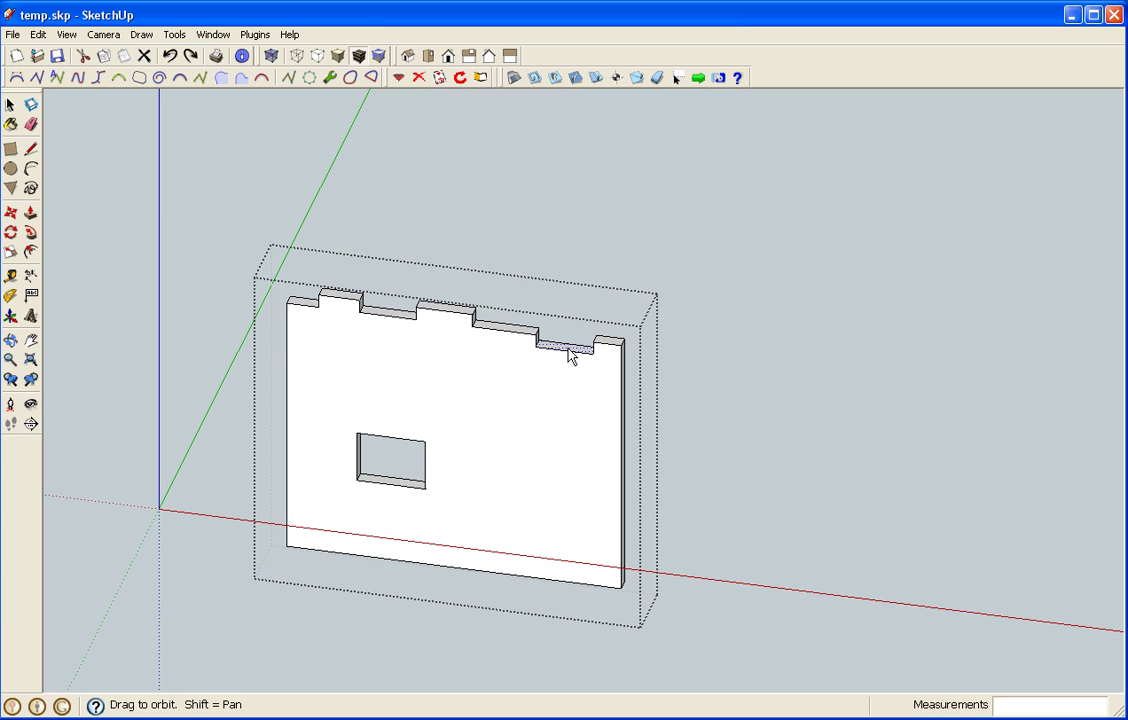
key(ctrl+z)
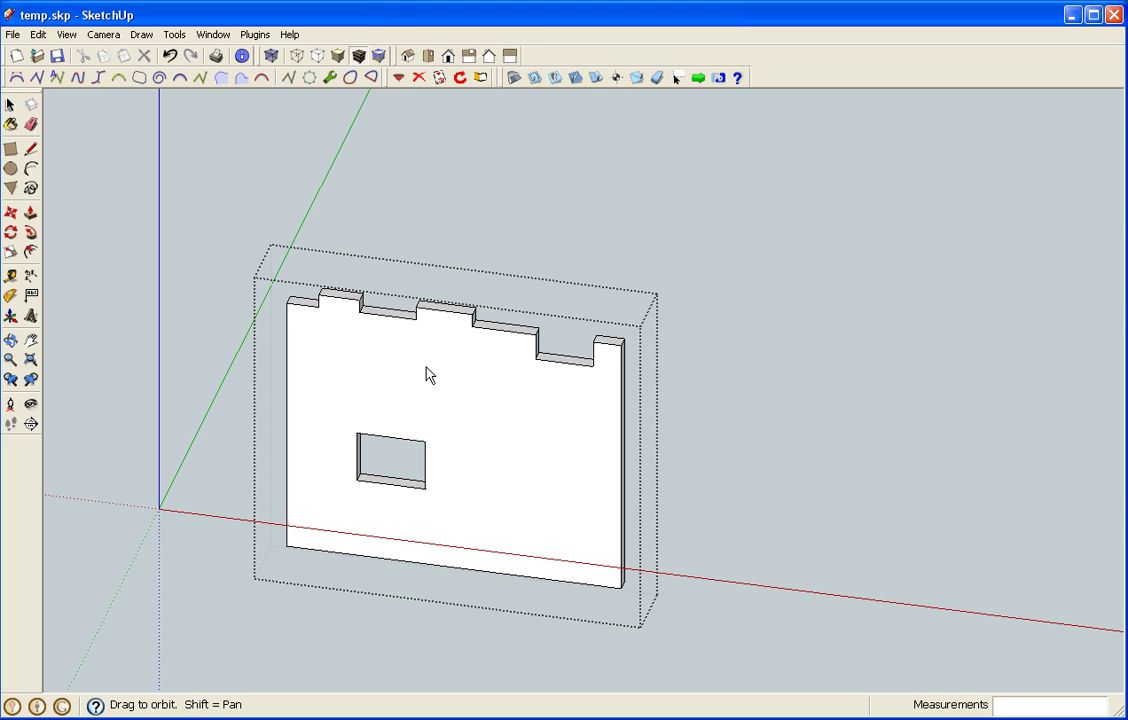
click(572, 390)
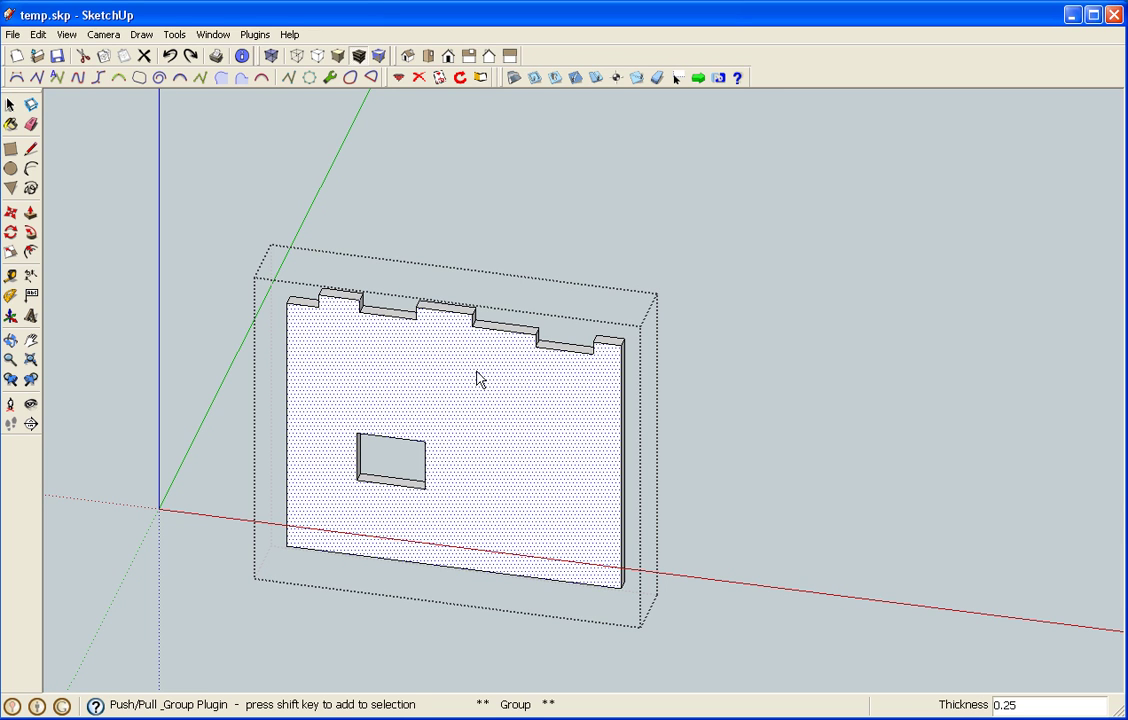
right_click(478, 378)
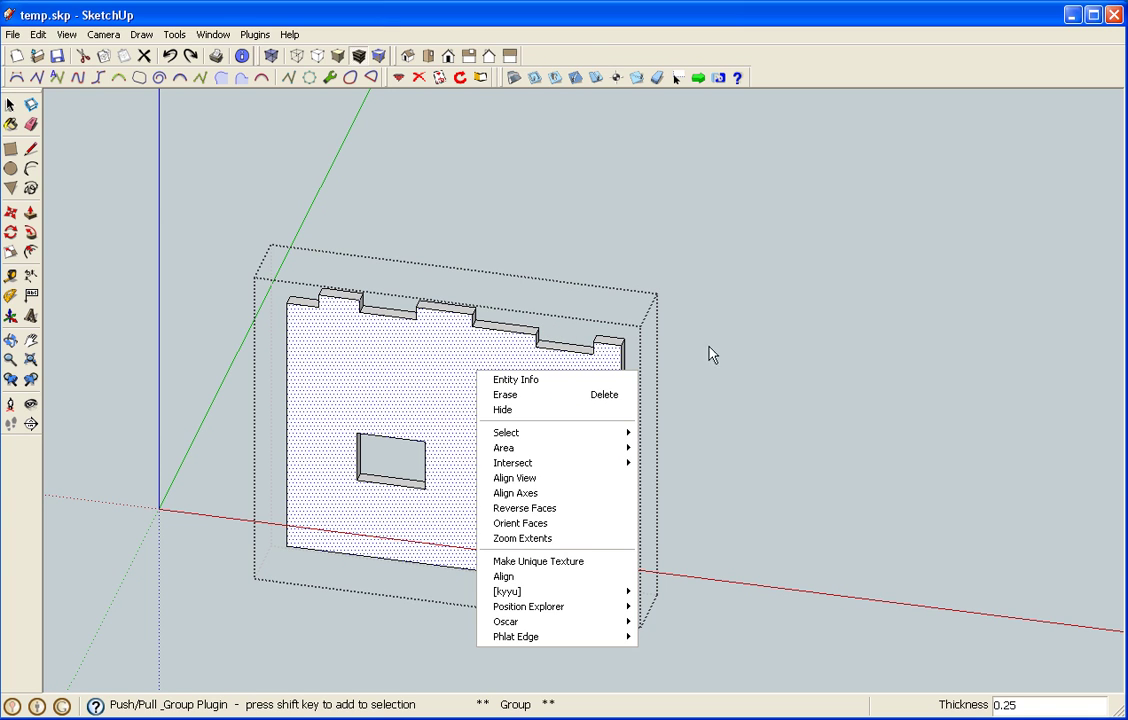
key(e)
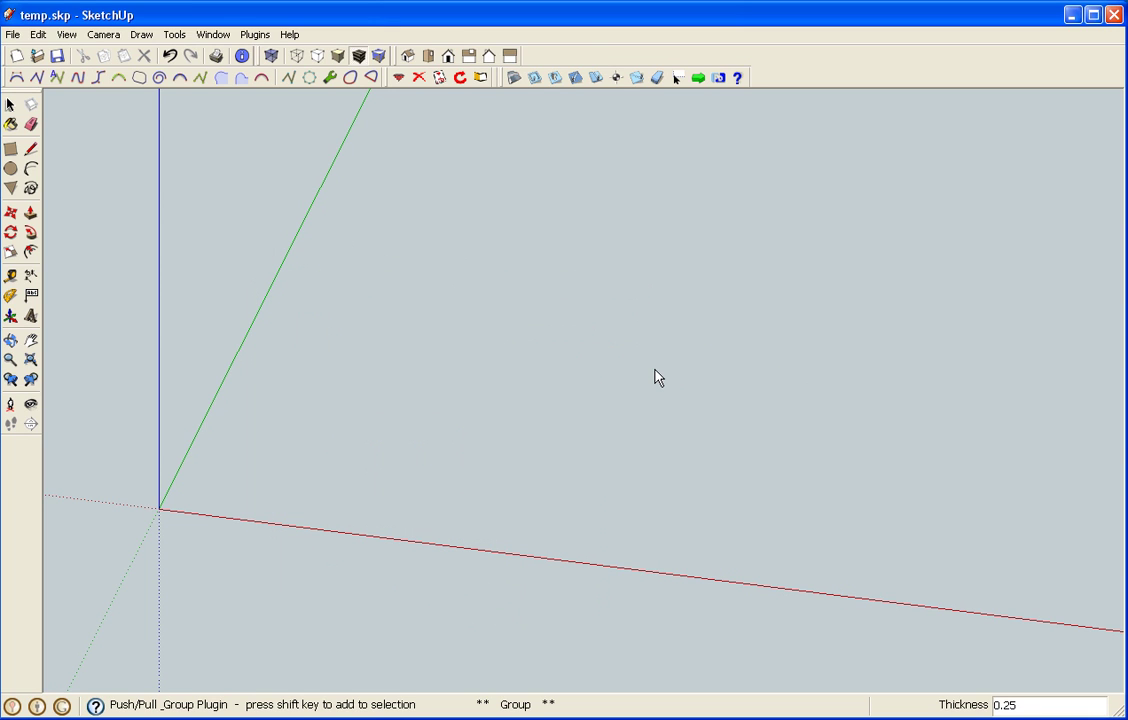
key(ctrl+z)
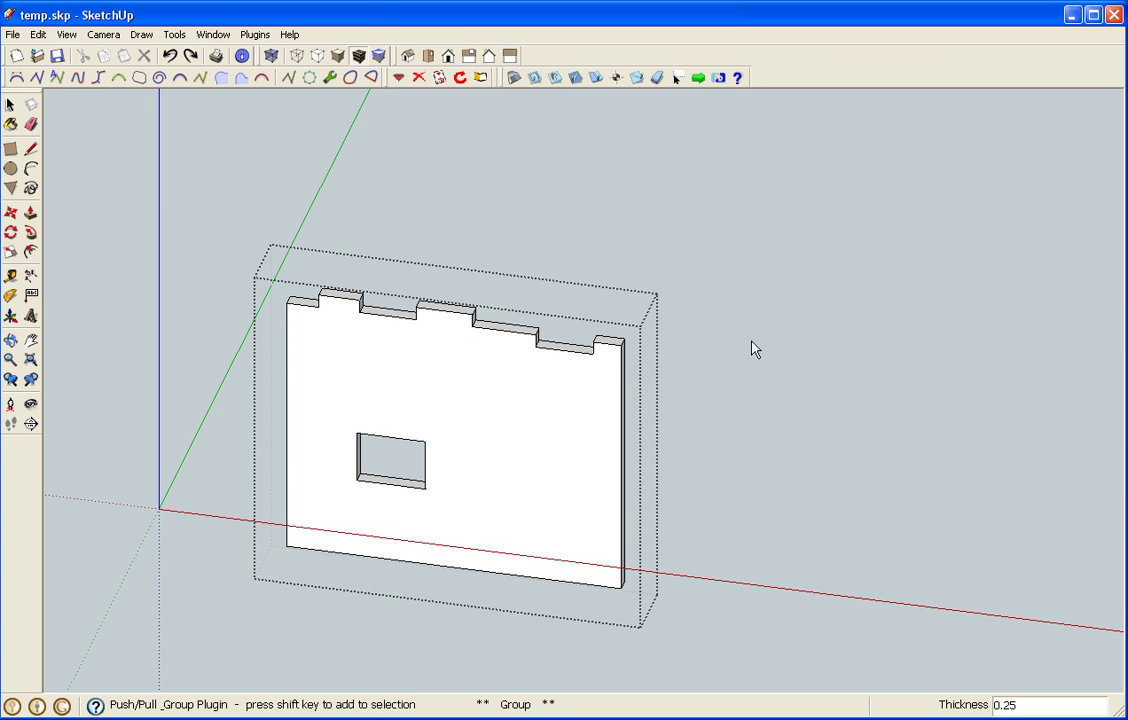
key(space)
- Deselect the slab and open the recent PushPullGroup Test (many blocks).skp without saving temp.skp
click(792, 364)
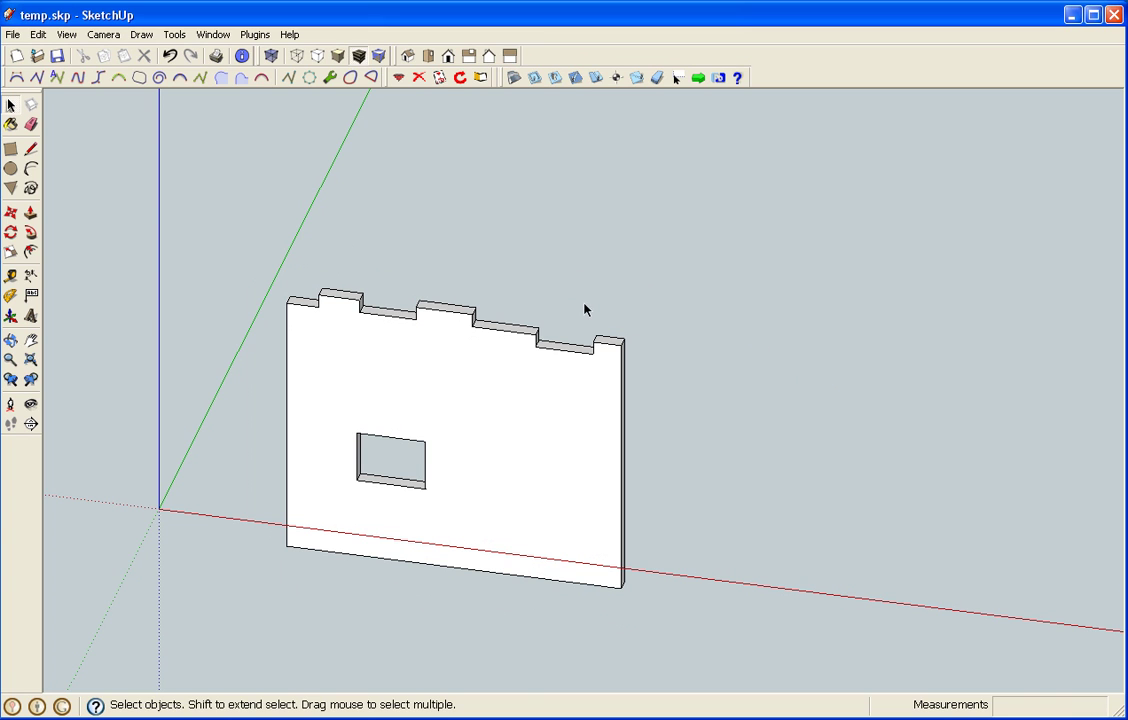
click(13, 35)
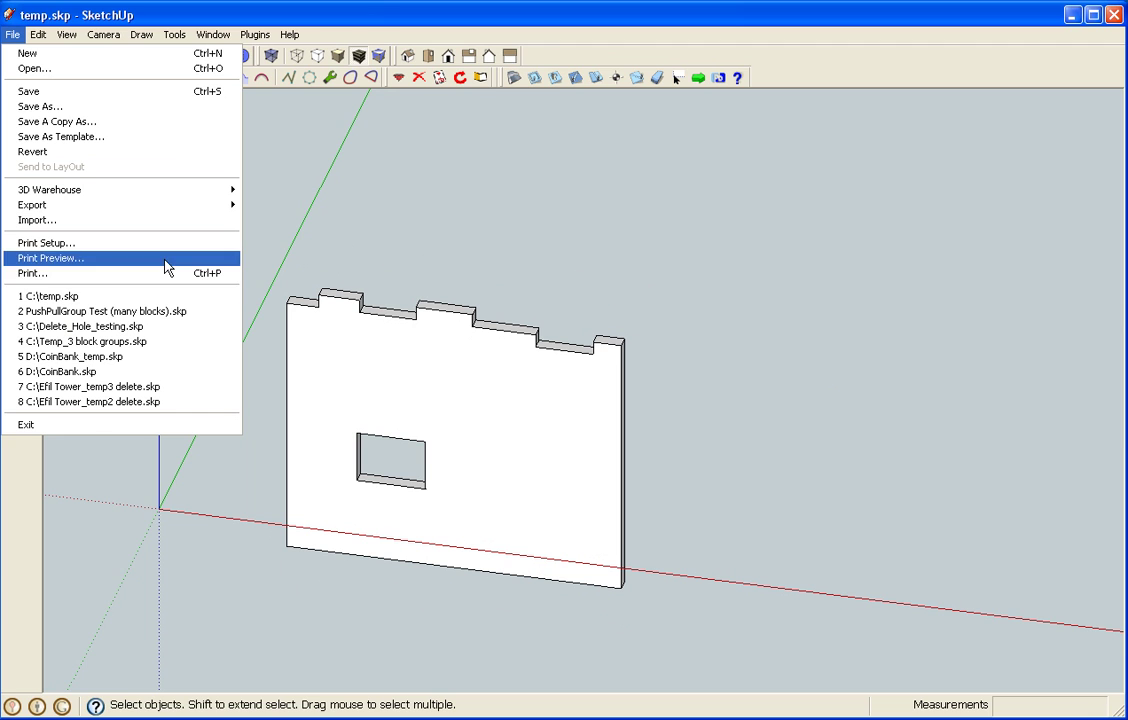
click(201, 315)
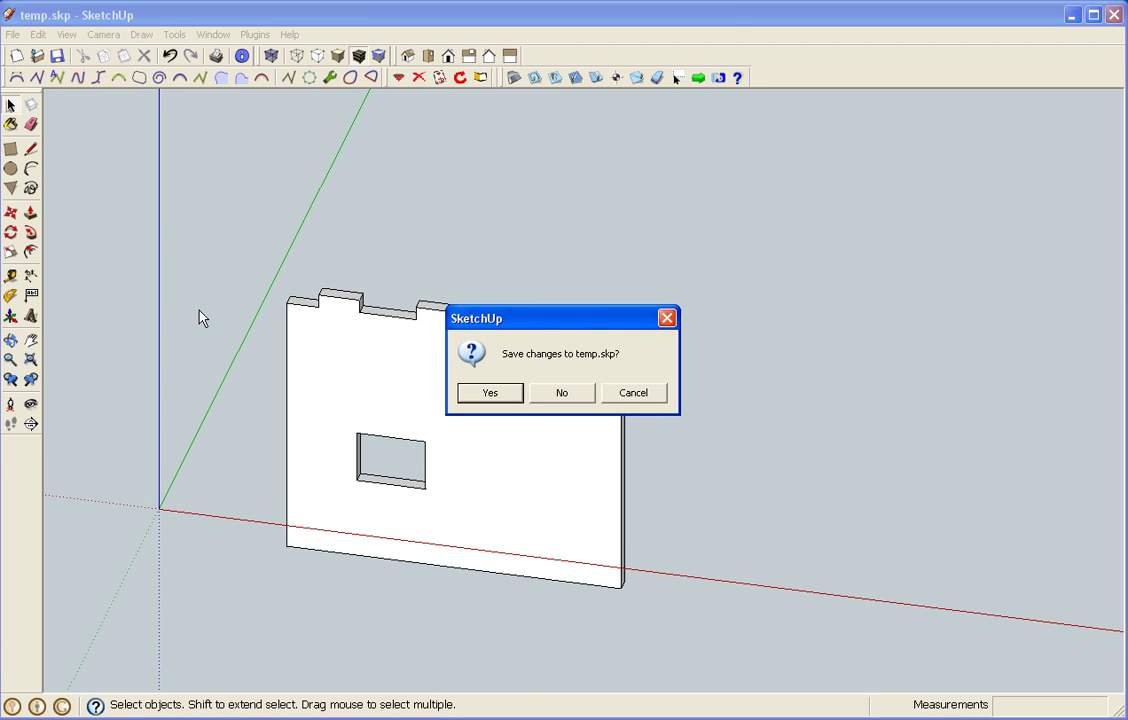
click(552, 393)
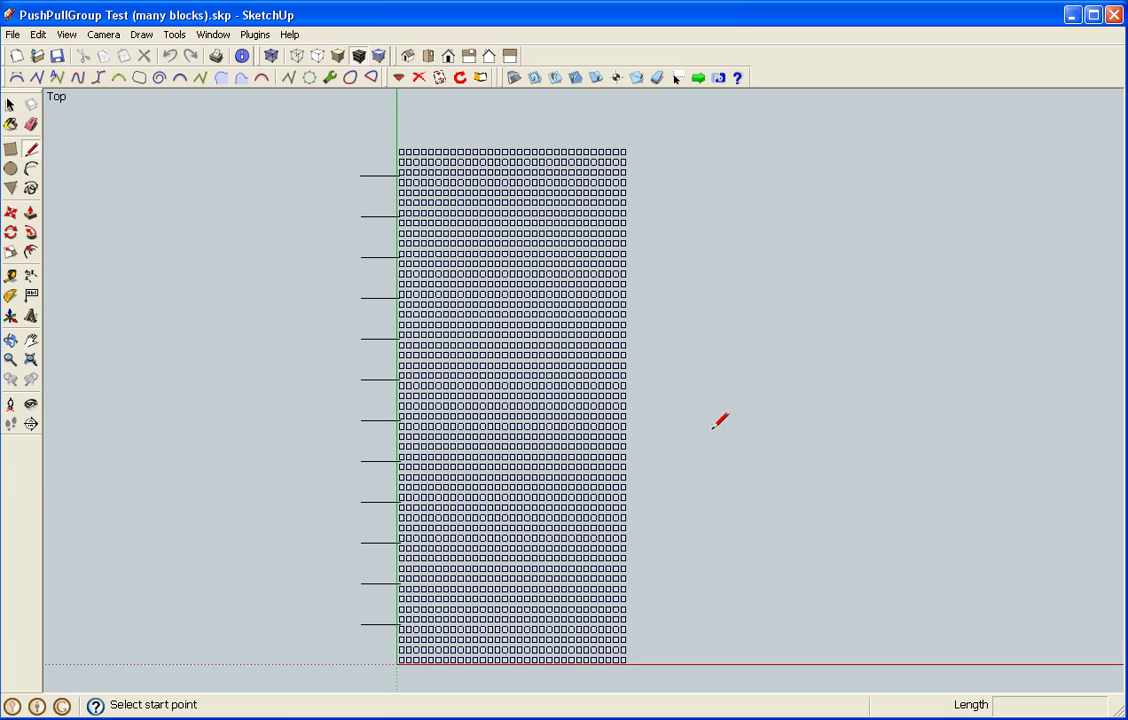
- With the Select tool active, zoom and pan in close on the lower rows of the square grid
key(space)
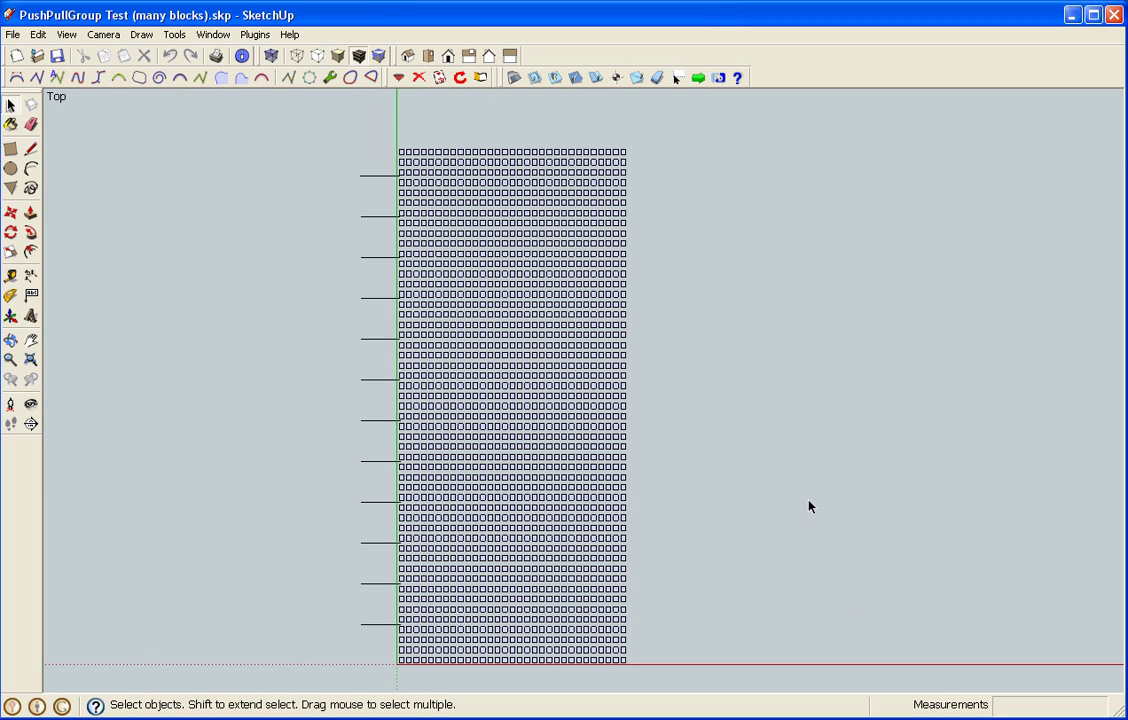
click(174, 34)
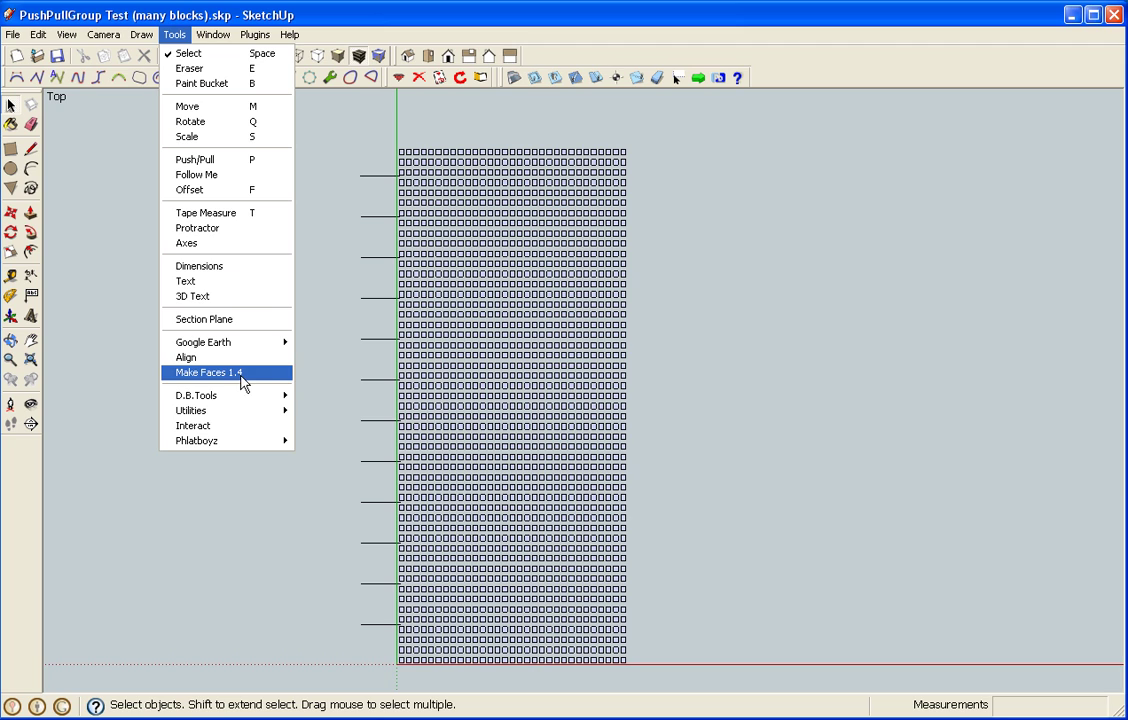
click(331, 376)
scroll(725, 545, up, 1)
mouse_move(702, 568)
shift+middle_down()
mouse_move(738, 433)
mouse_move(733, 445)
mouse_move(890, 433)
shift+middle_up()
scroll(722, 474, up, 3)
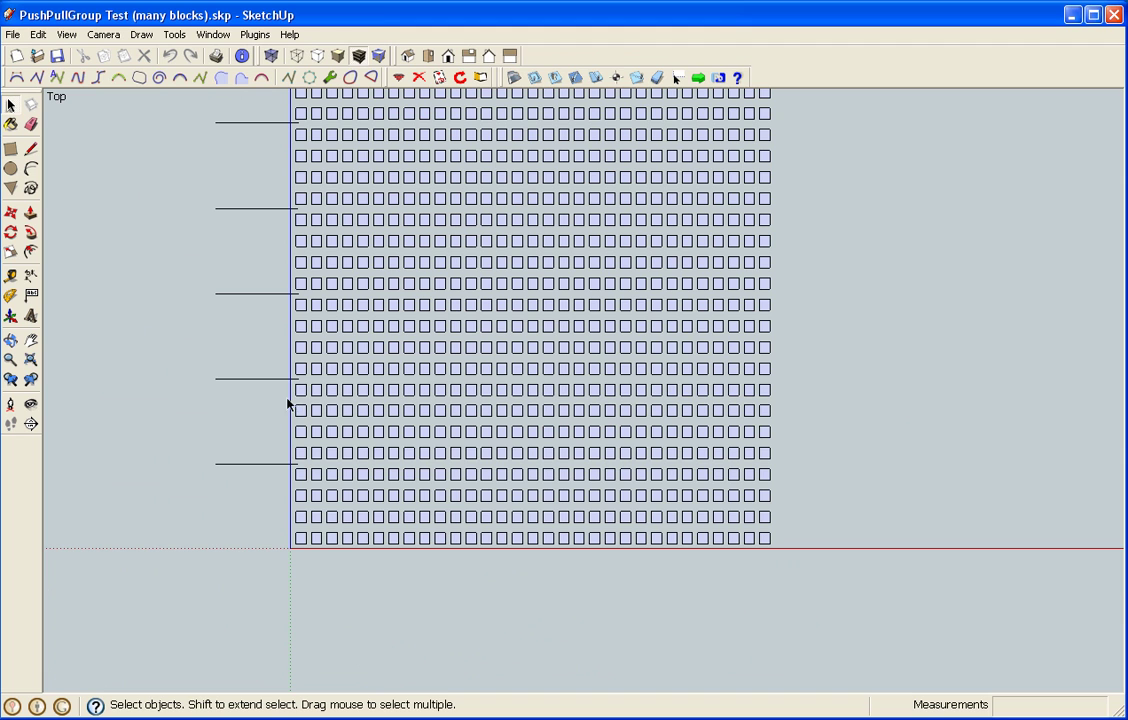
- Window-select the bottom seven rows and run [kyyu] PushPull and Group on all 217 squares
click(326, 408)
drag(326, 408, 825, 610)
right_click(751, 457)
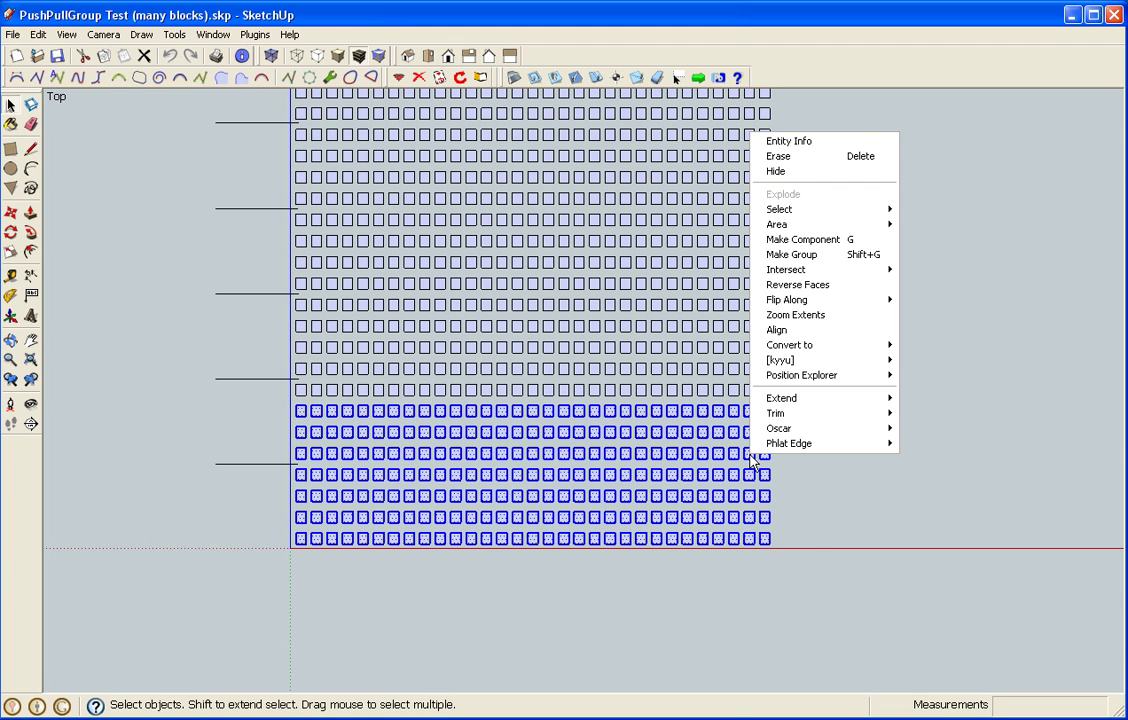
mouse_move(859, 364)
click(953, 435)
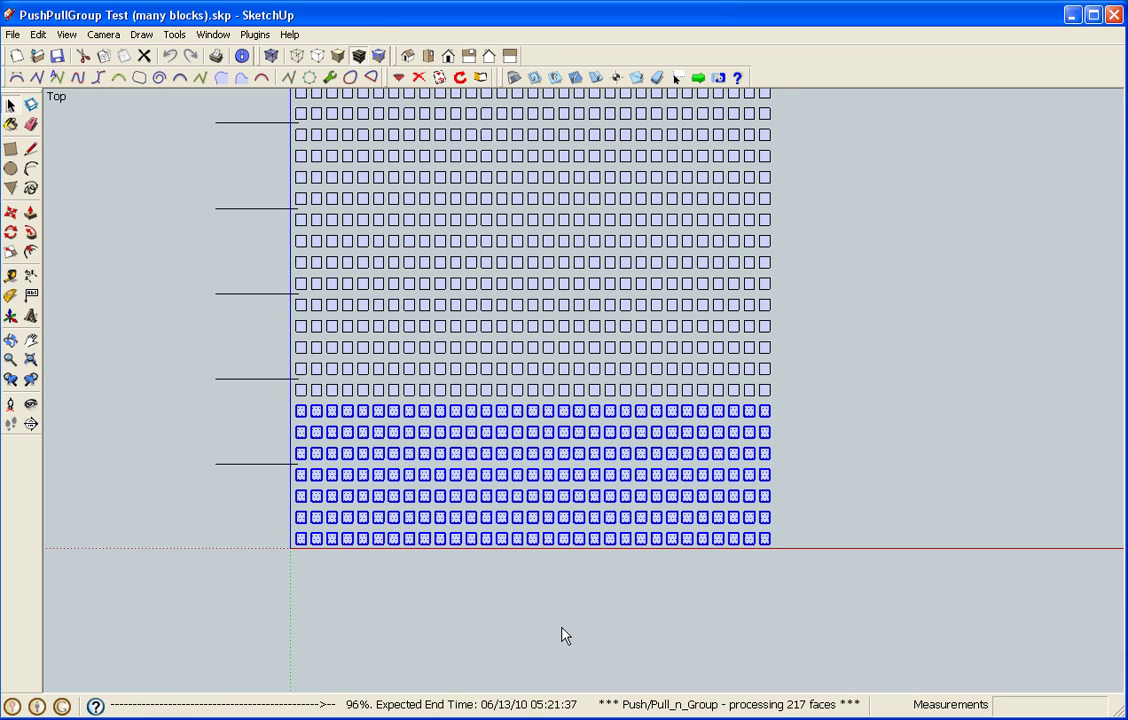
middle_drag(783, 630, 702, 360)
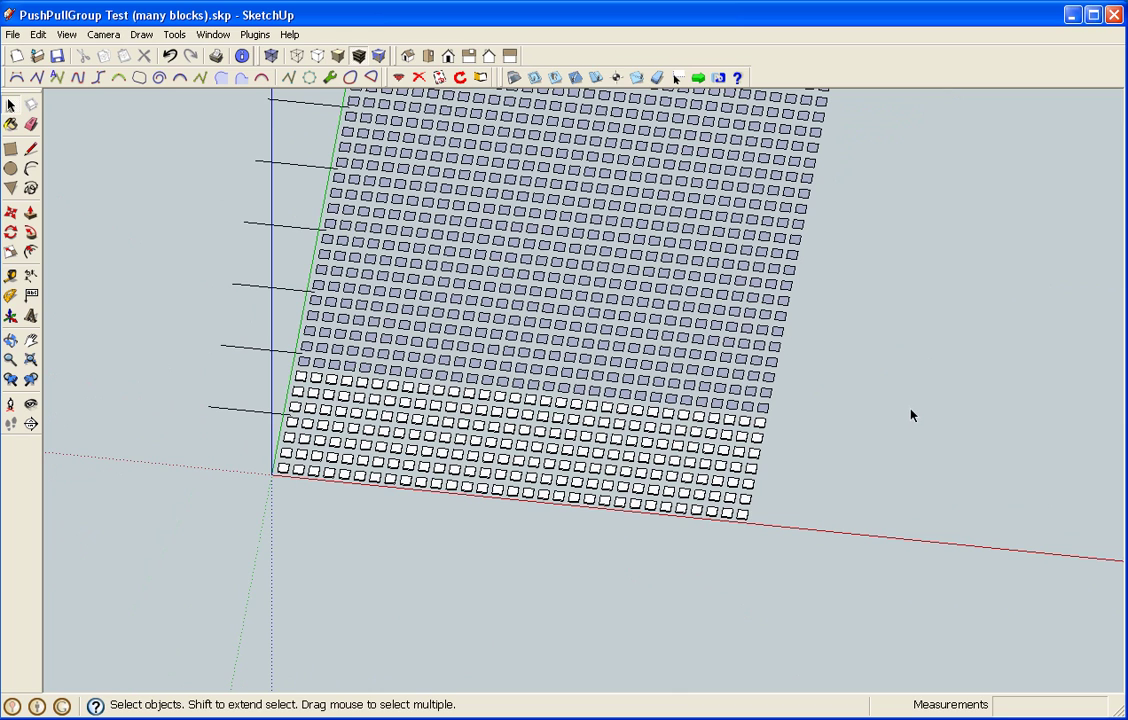